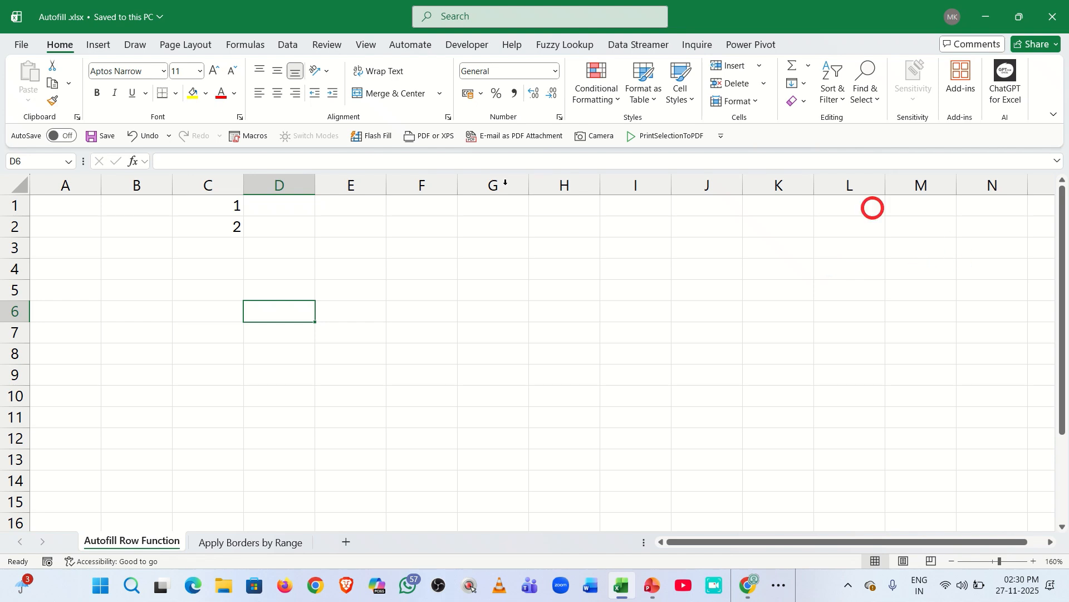
Extend the number series in column C from C1:C2 down to row 12 with AutoFill
left_click(267, 202)
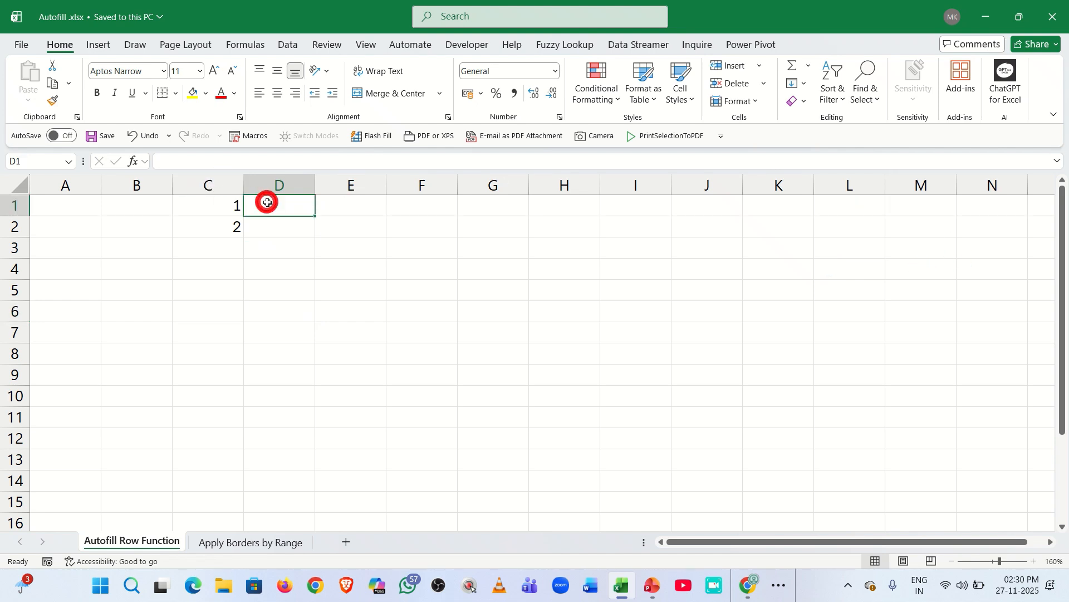
left_click(227, 204)
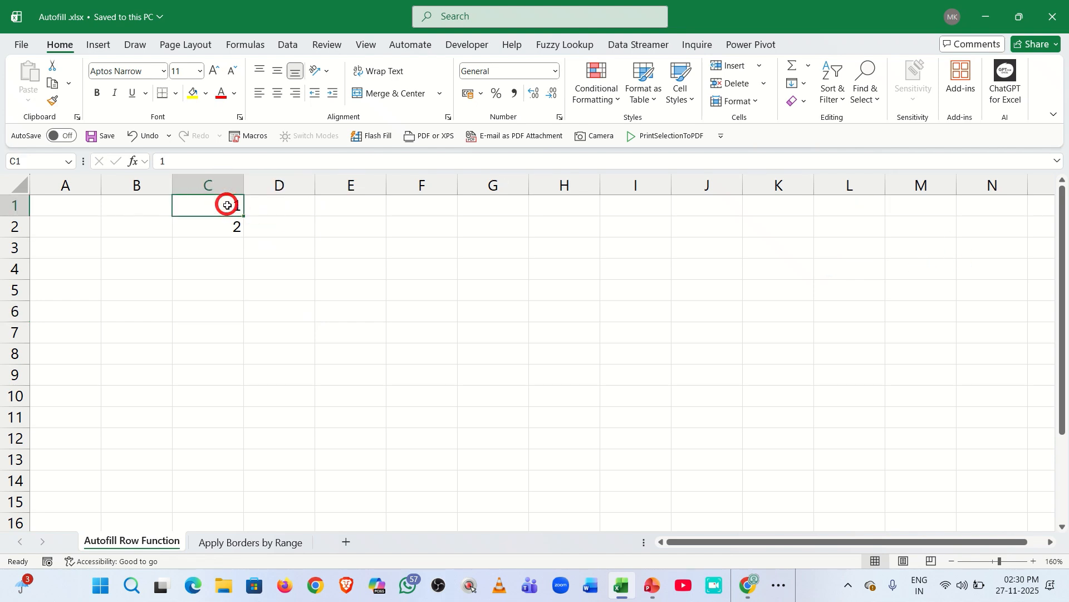
left_click_drag(227, 205, 227, 452)
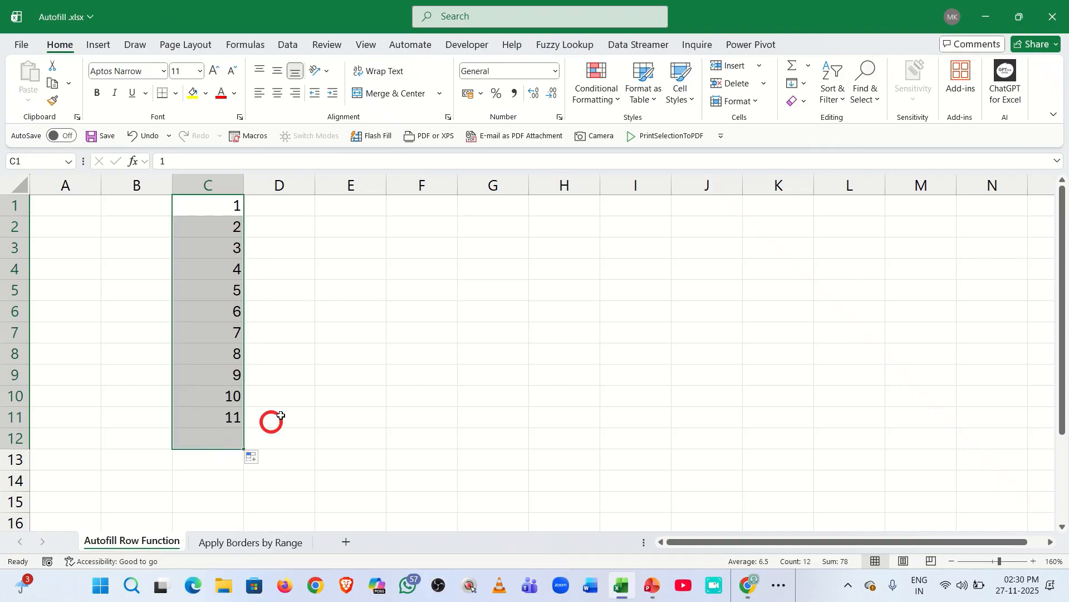
Try to generate row numbers from 1 to 200 with =ROW(D1:D200) in cell D1, and clear the formula
left_click(285, 206)
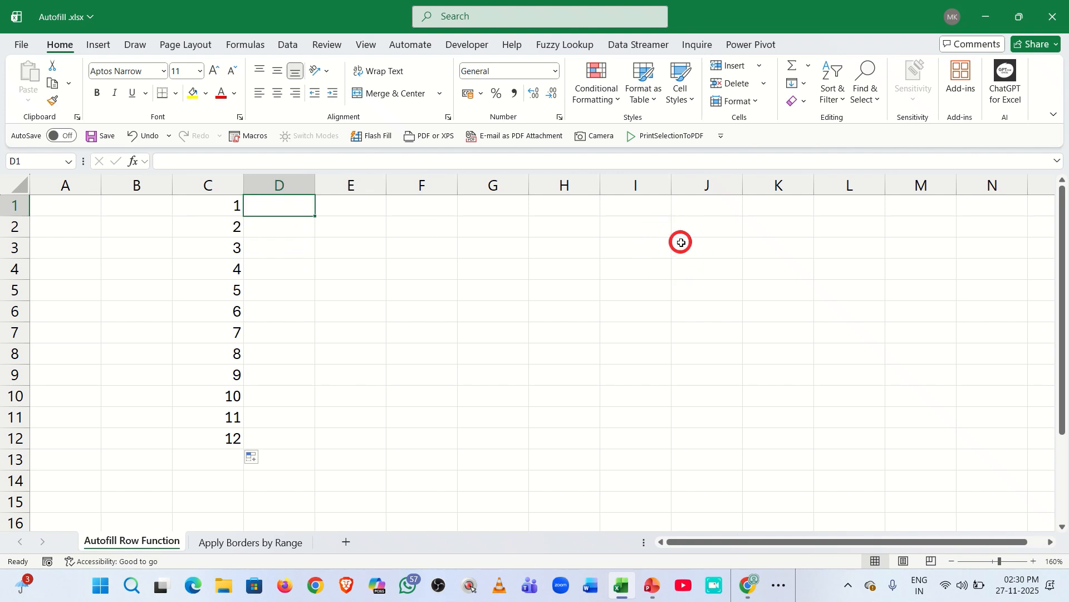
type("=row")
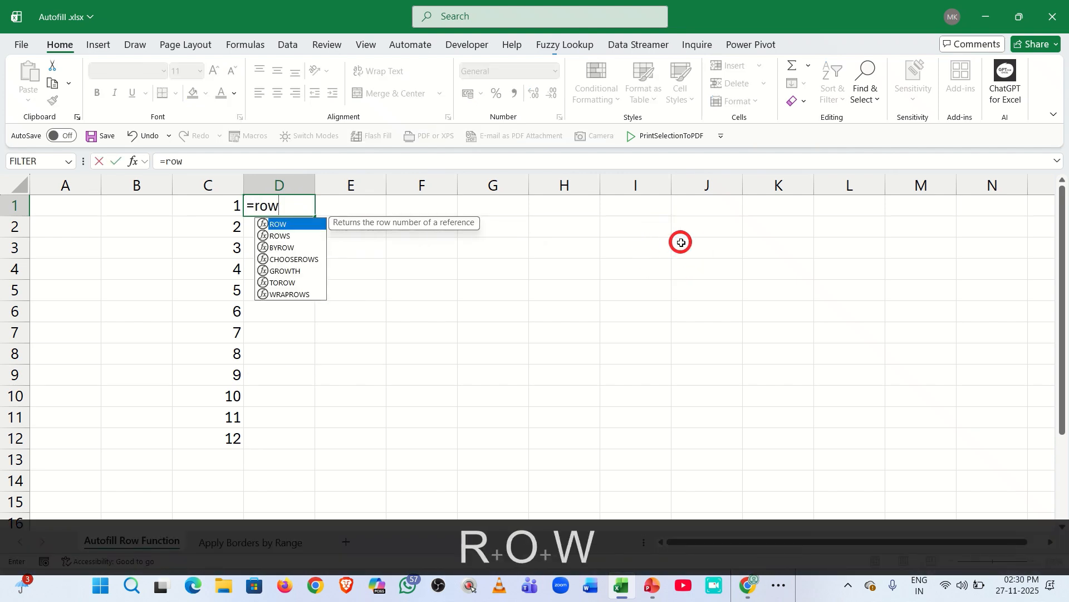
key("Tab")
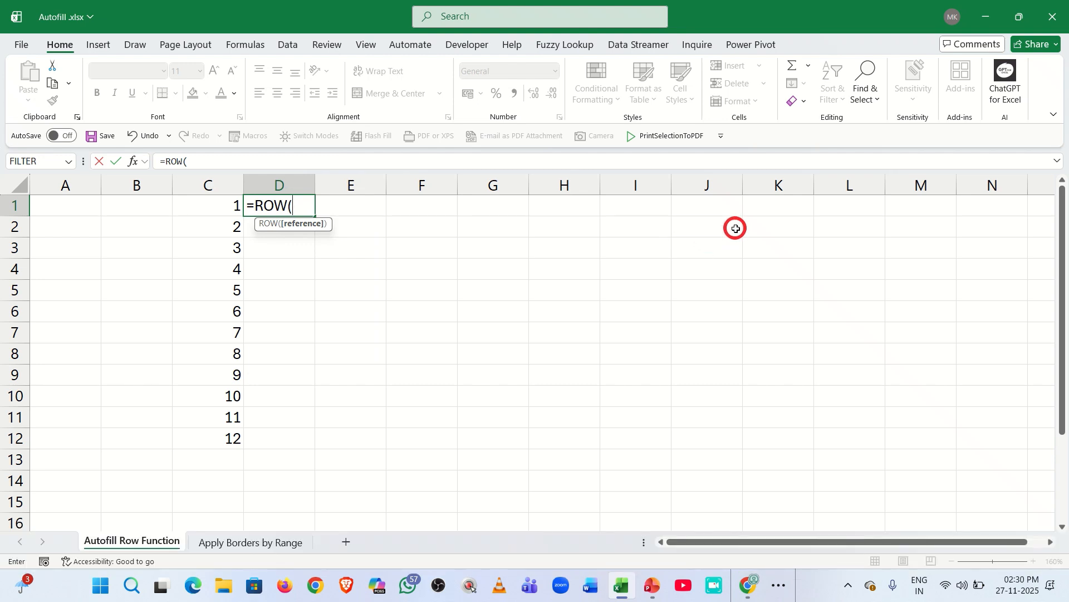
type("d1")
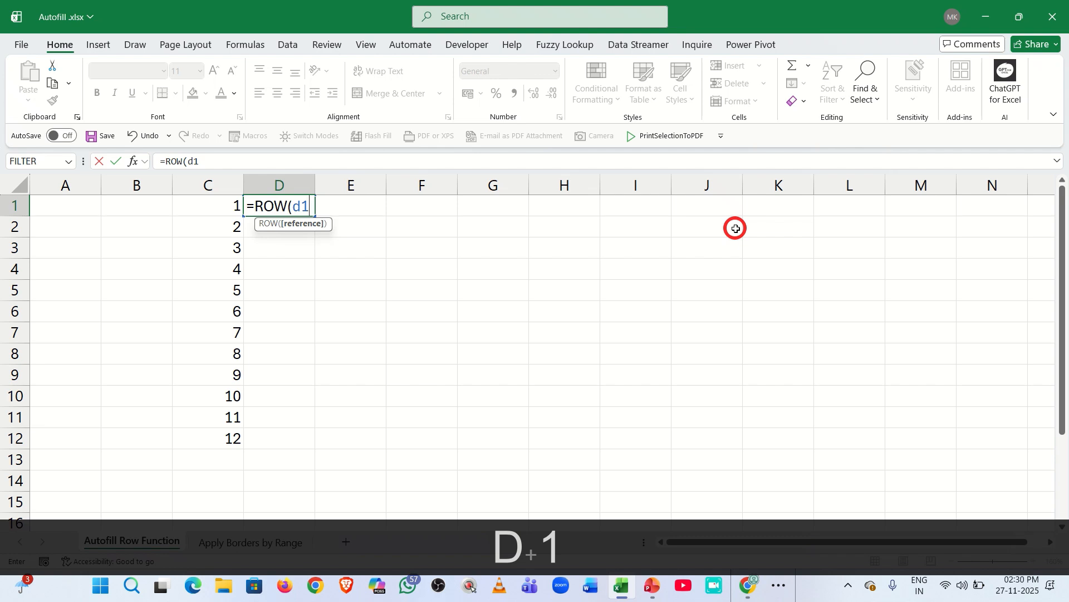
type(":")
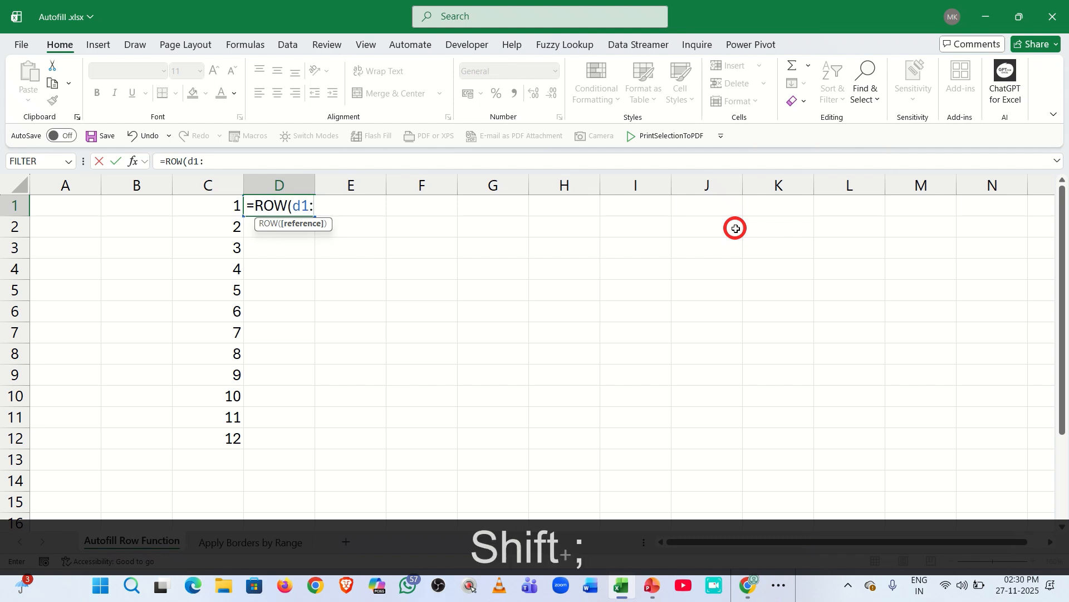
type("d")
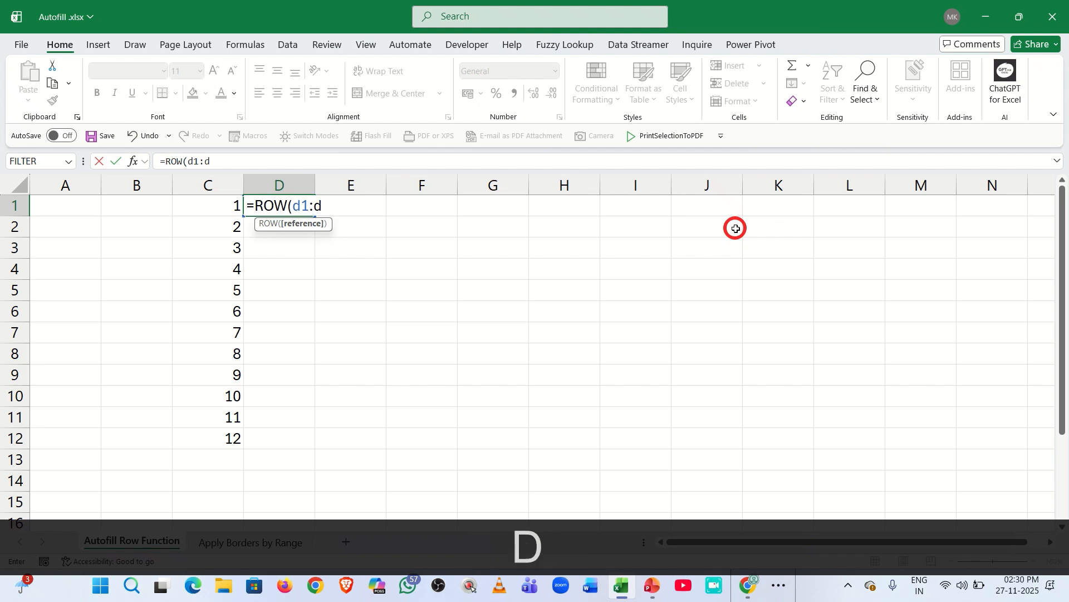
type("200")
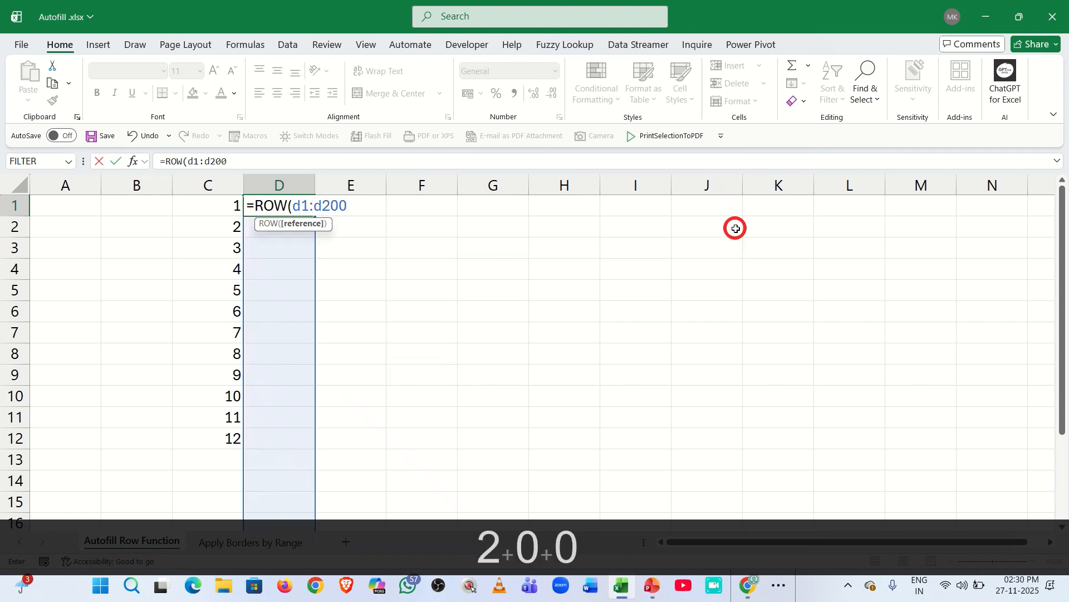
key("ctrl+Return")
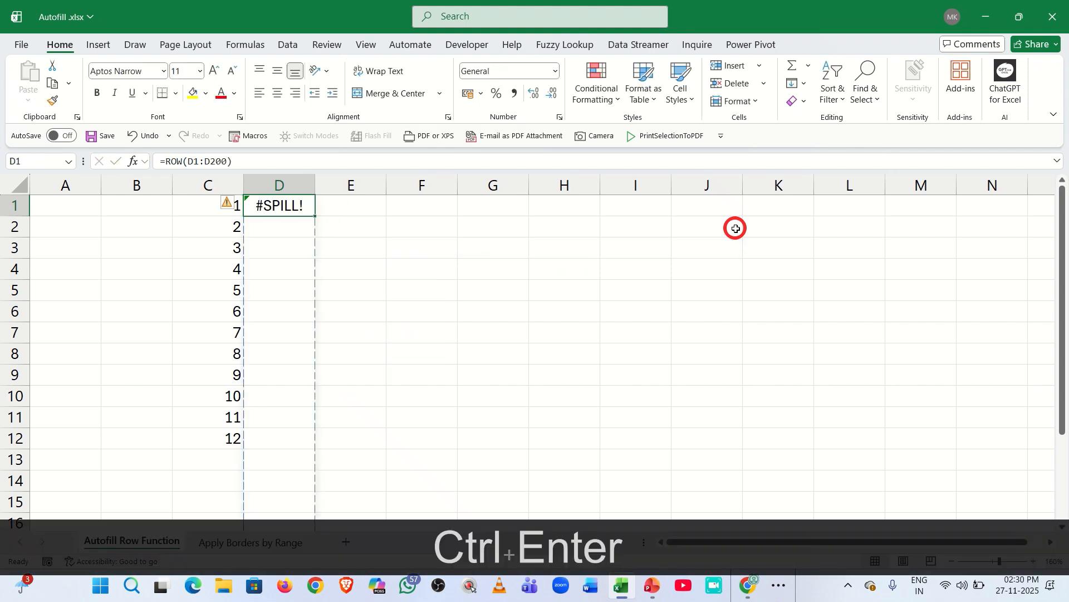
key("Up")
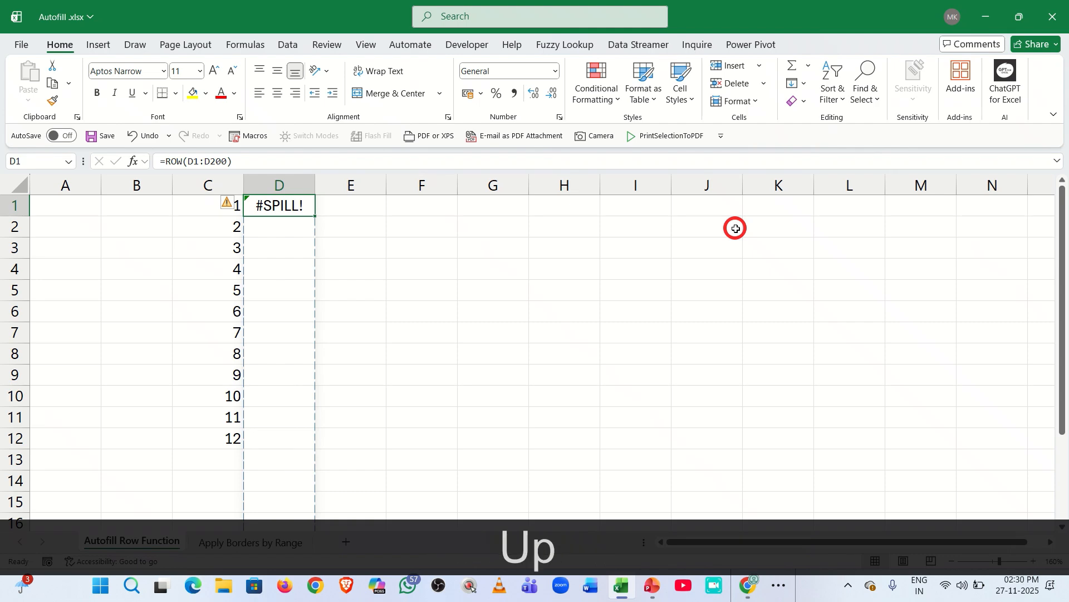
key("Delete")
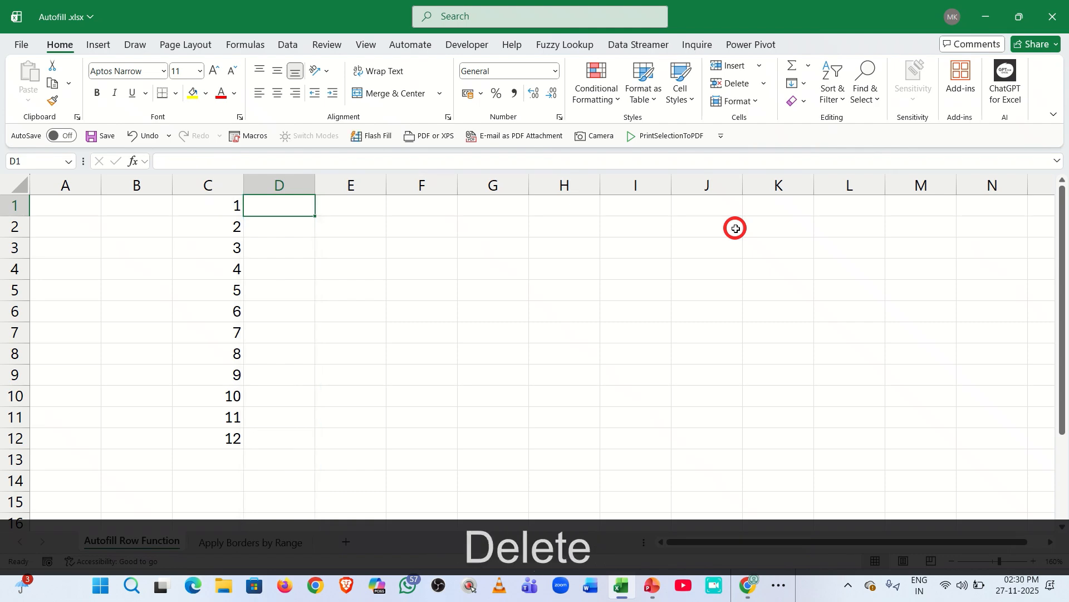
Retry the formula =ROW(D1:D200) in cell D1
type("=row")
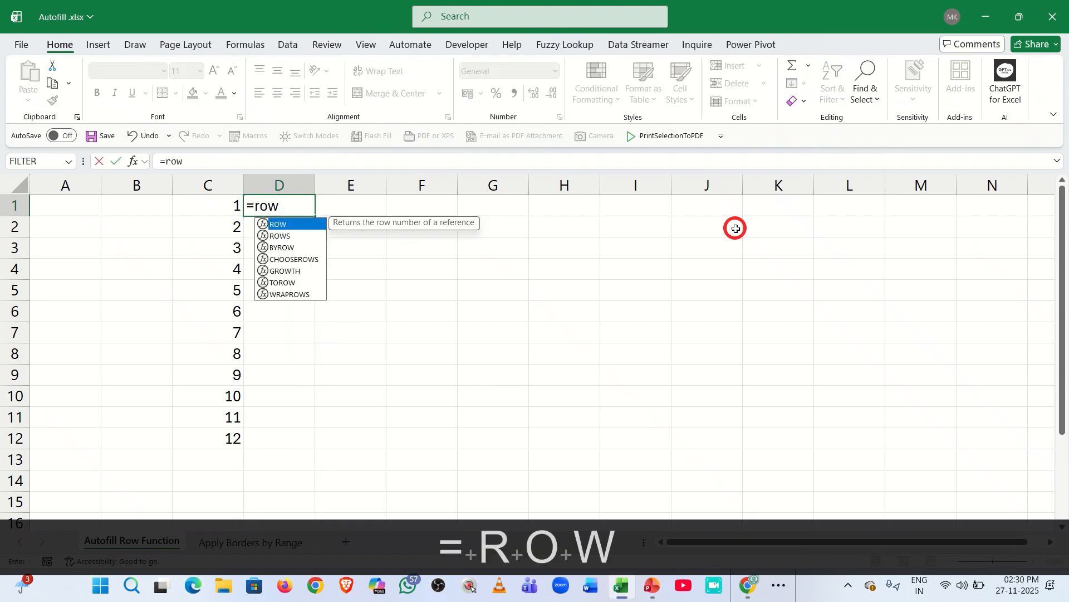
key("Tab")
type("d")
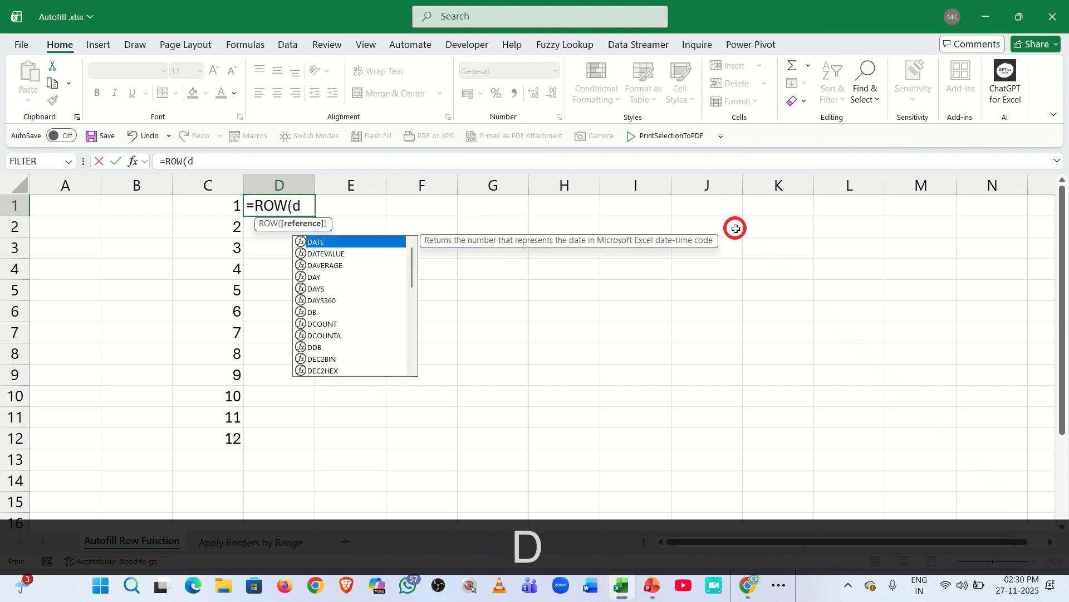
type("1:")
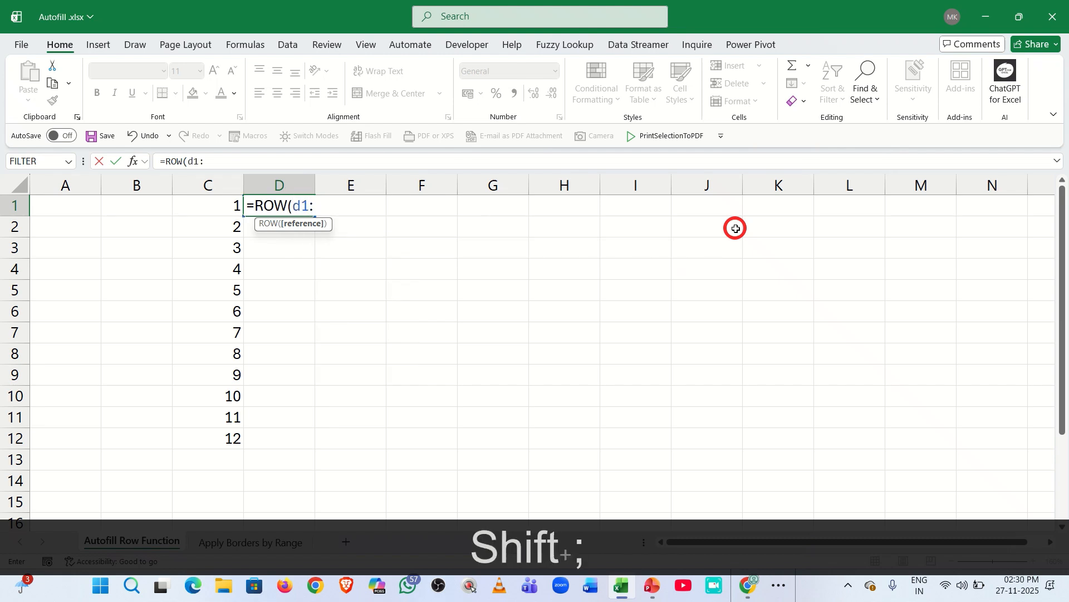
type("d200")
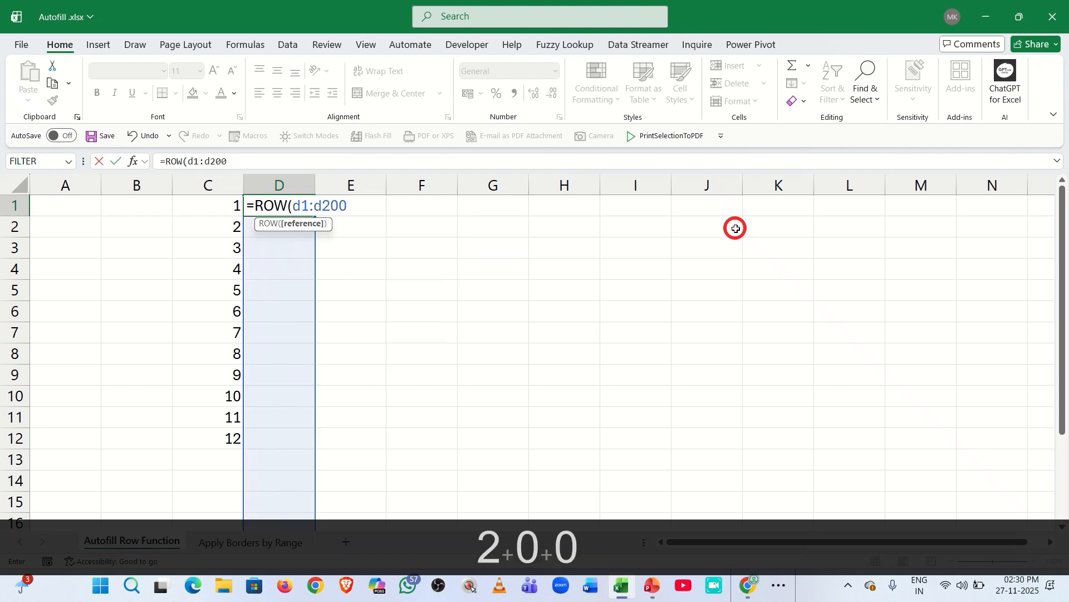
key("Return")
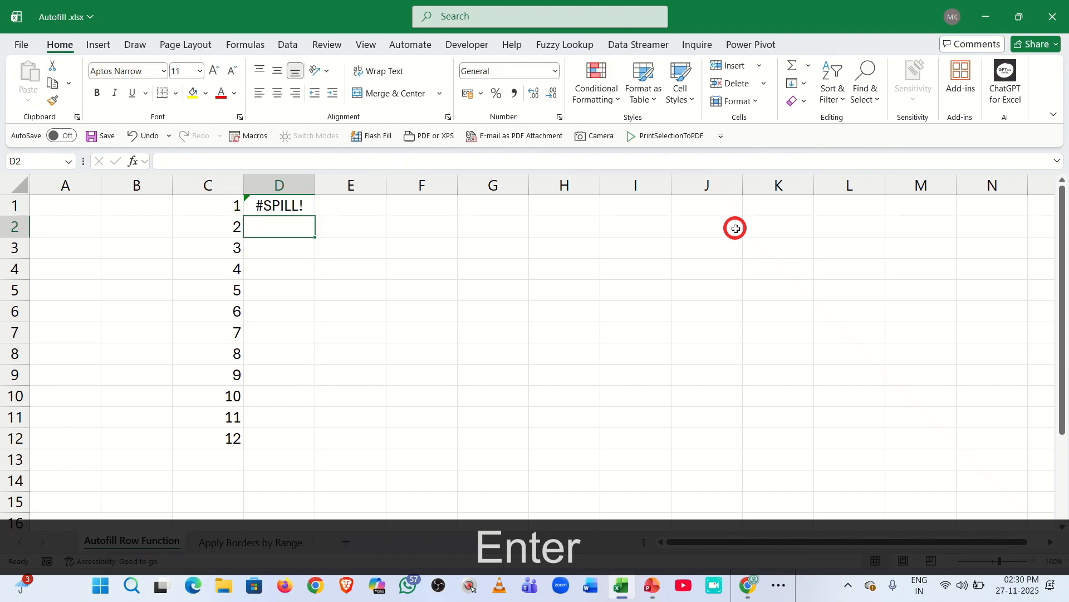
key("Up")
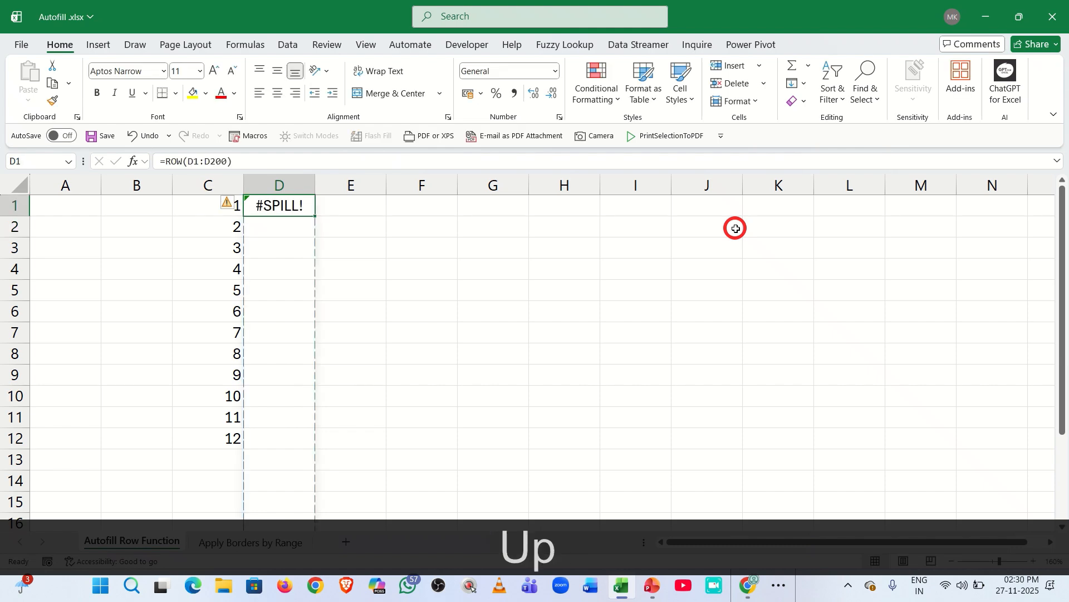
Clear any content from cell D6 and delete the ROW formula from D1
left_click(283, 314)
double_click(283, 314)
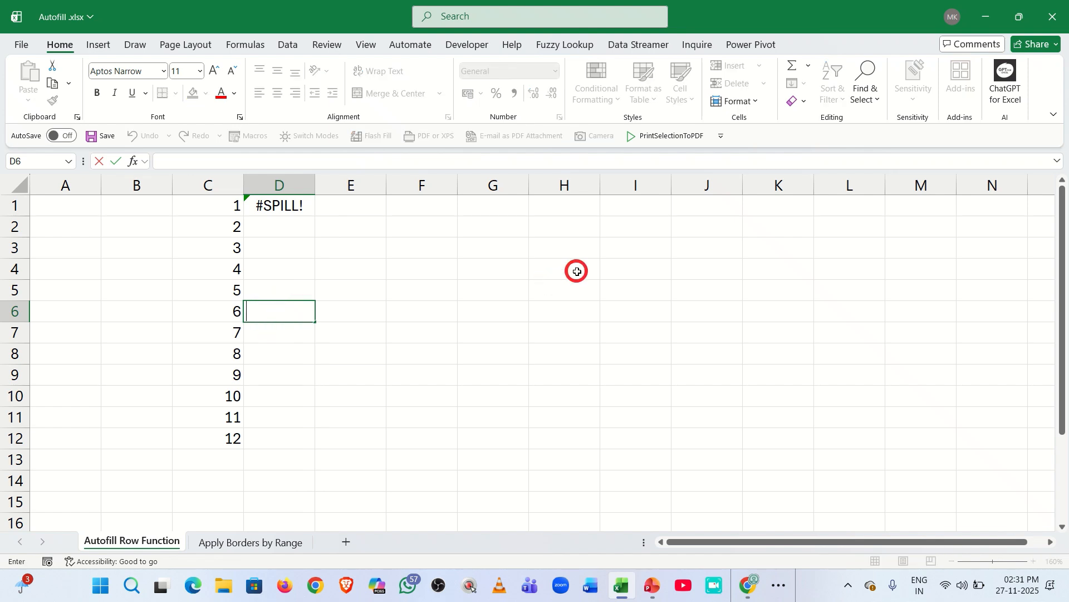
key("BackSpace")
key("Delete")
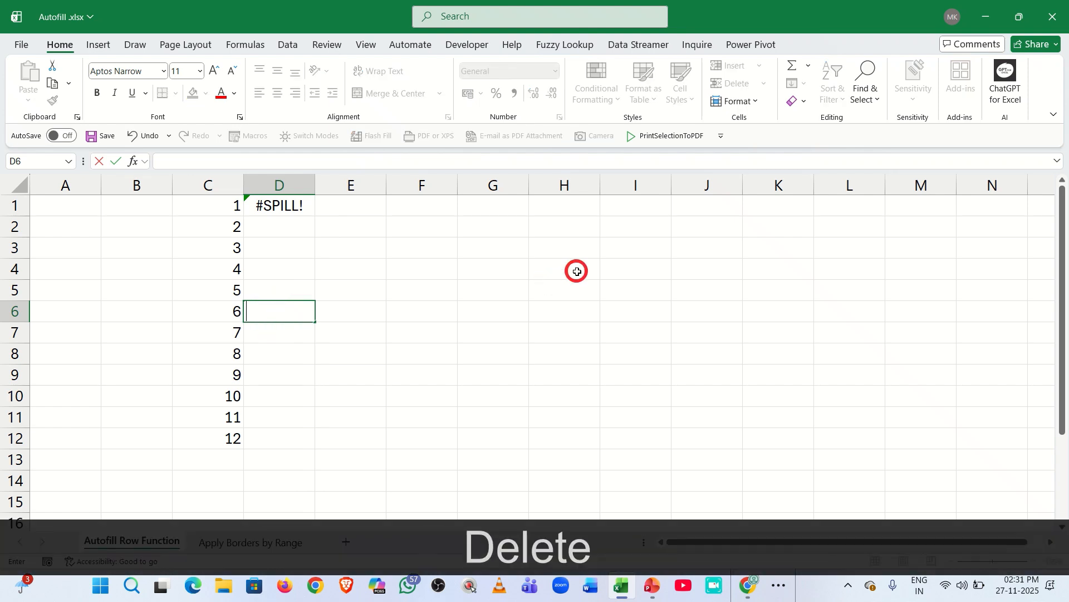
key("Return")
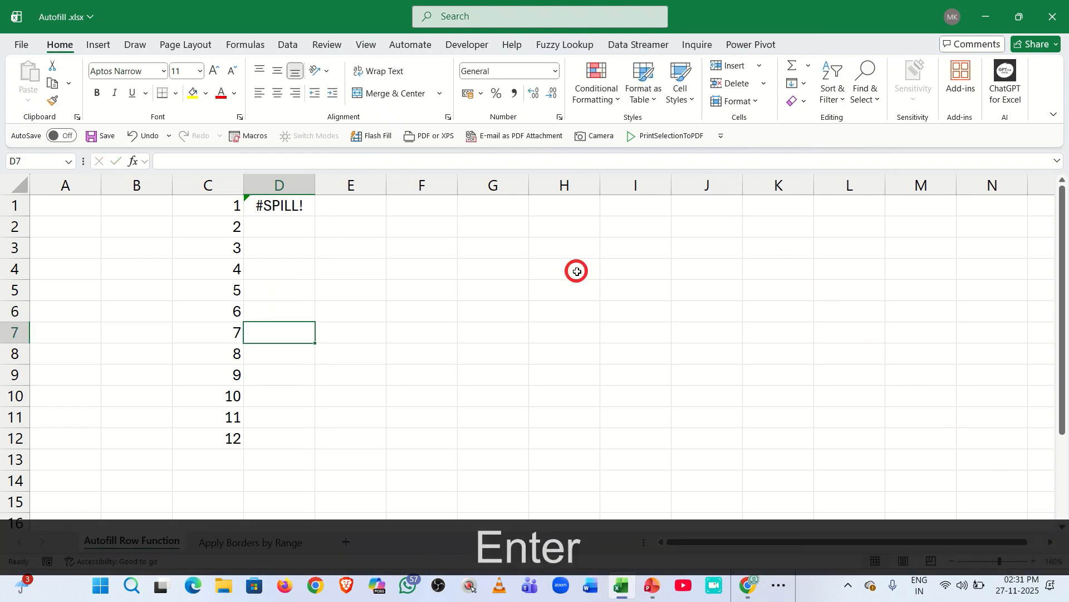
left_click(300, 207)
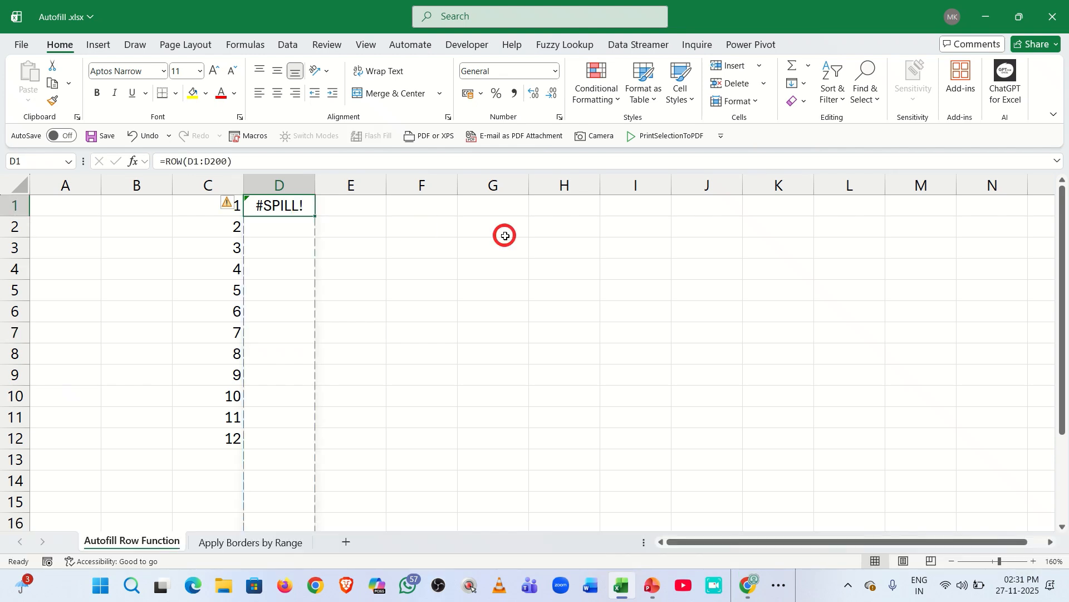
key("Delete")
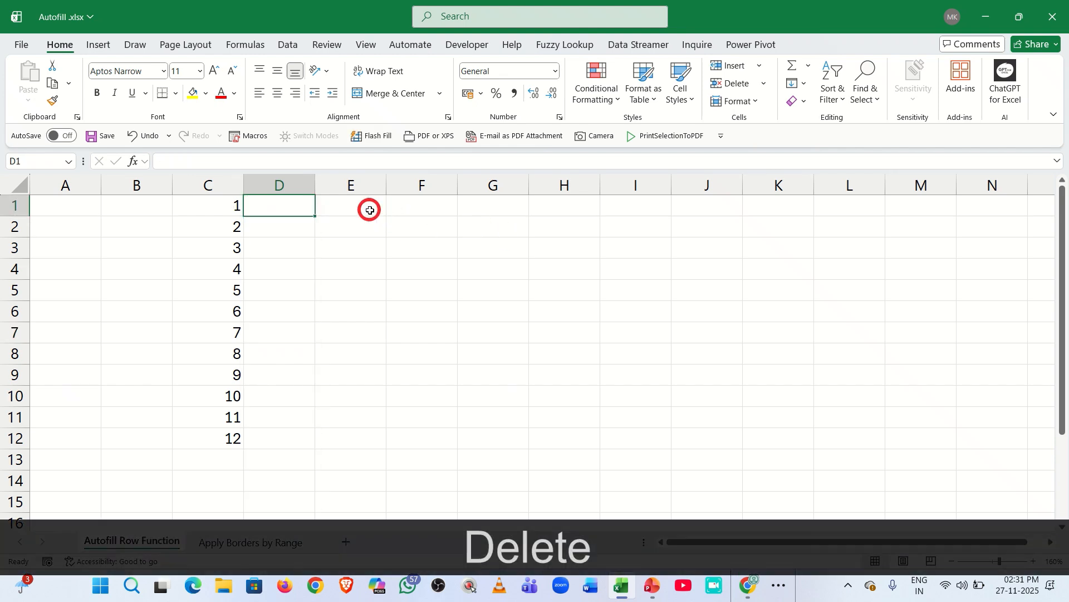
Enter =ROW(E1:E200) in cell E1 to number rows 1 to 200, and check the end of the series
left_click(369, 210)
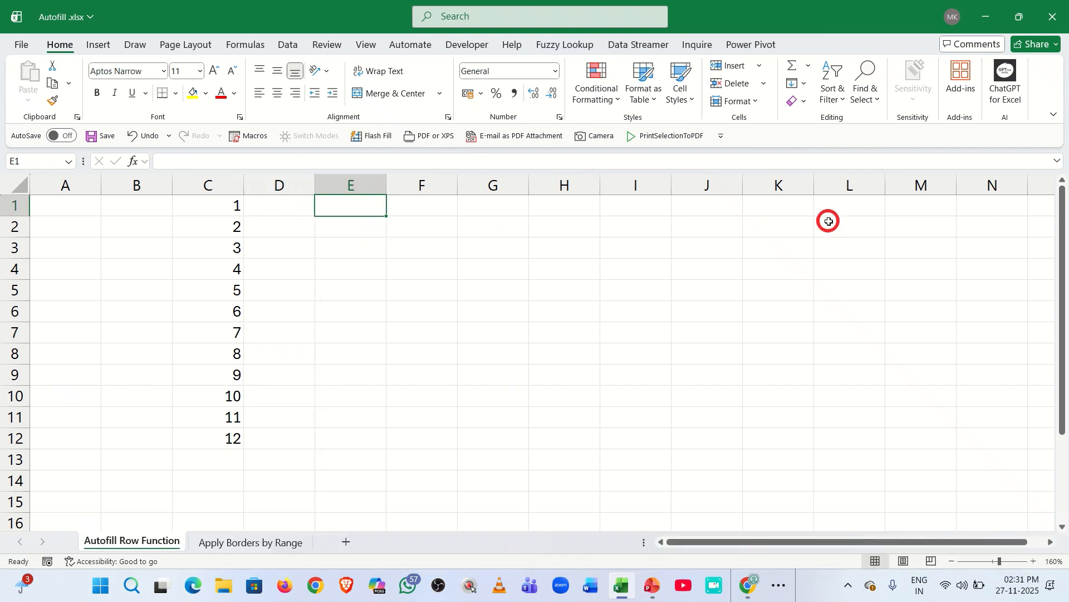
type("=row")
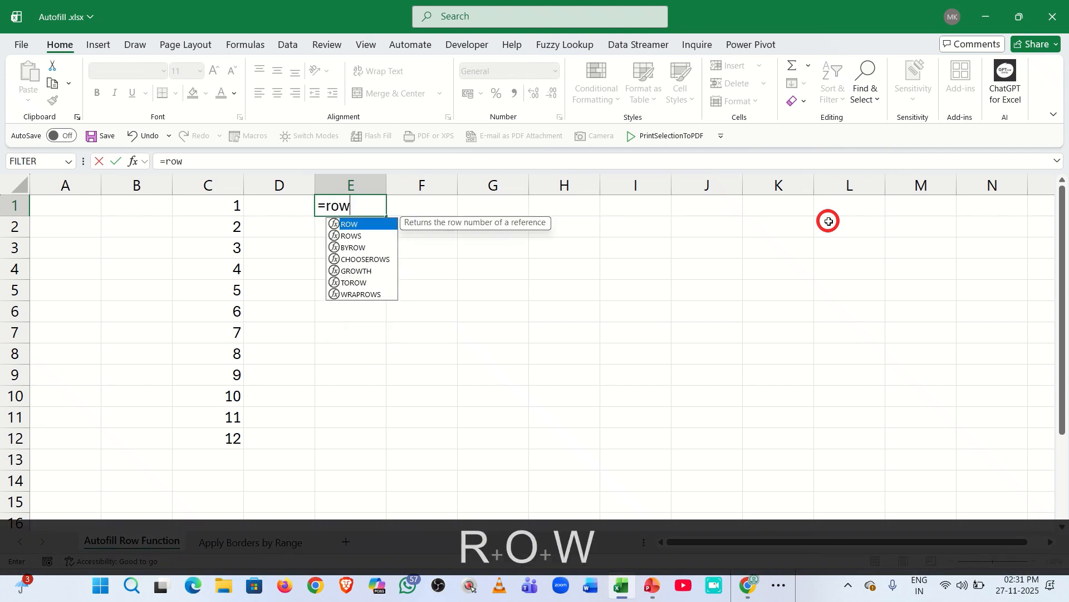
key("Tab")
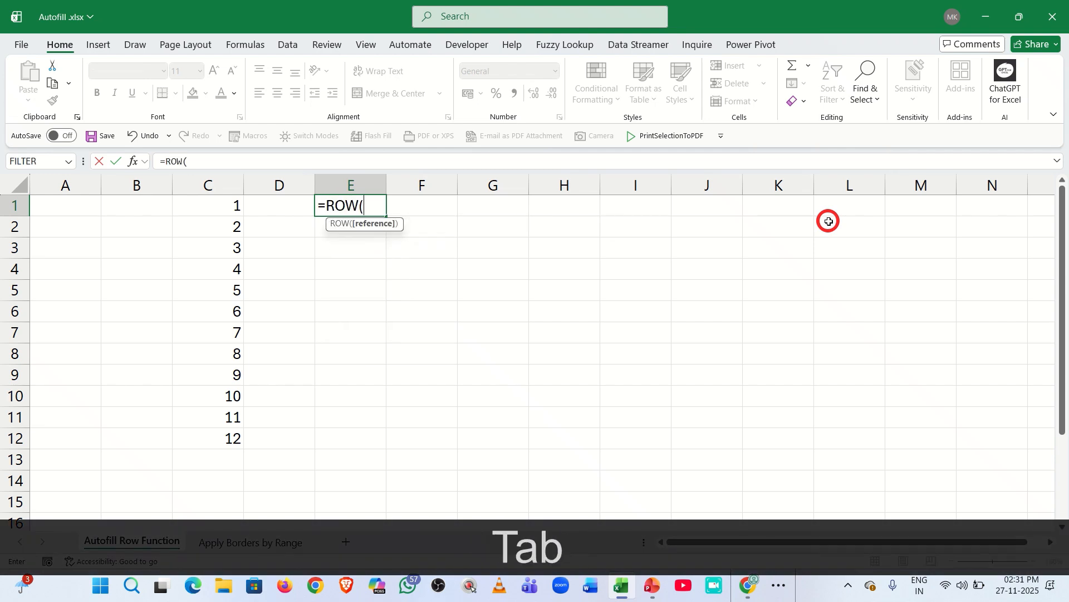
type("e")
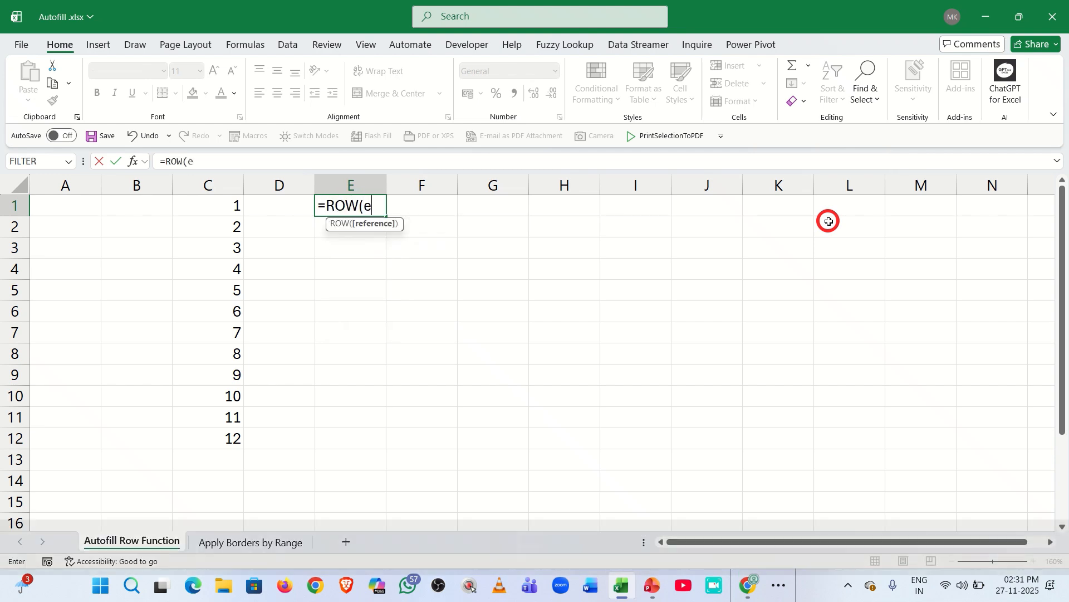
type("1:")
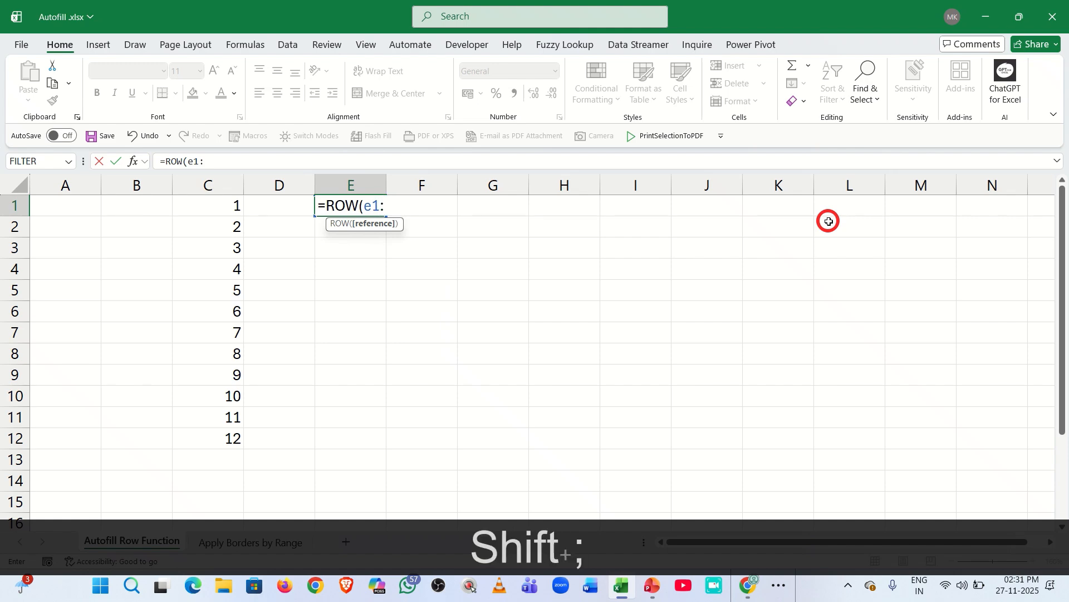
type("e200")
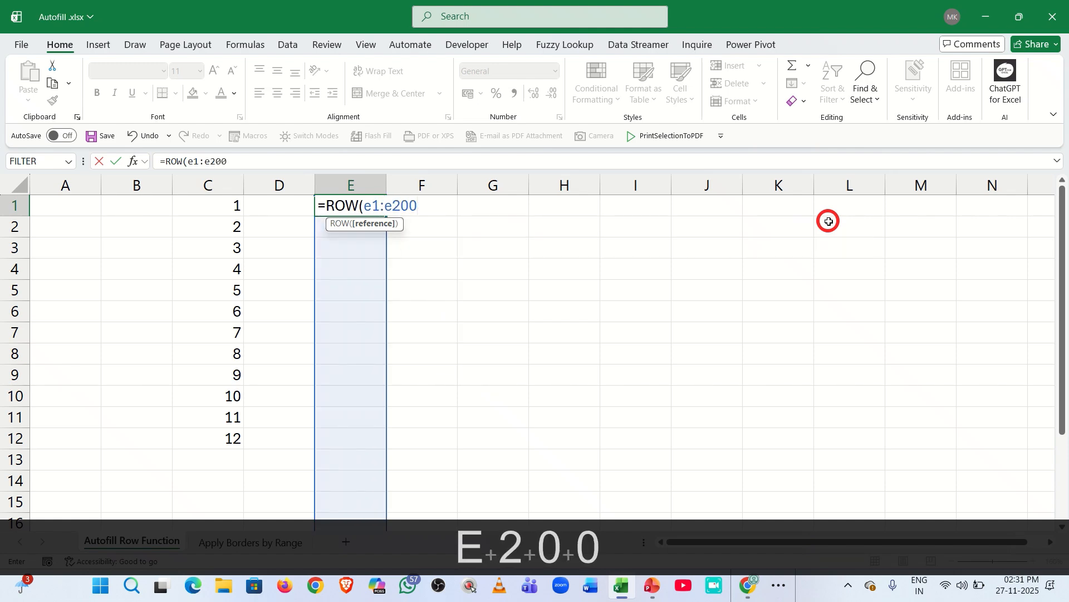
key("ctrl+Return")
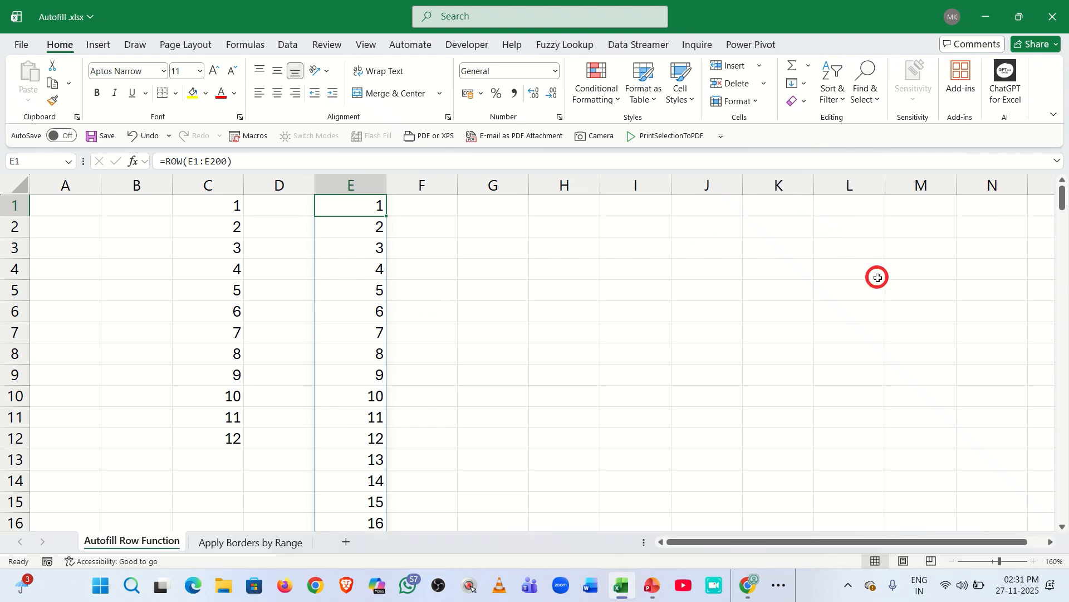
key("ctrl+Down")
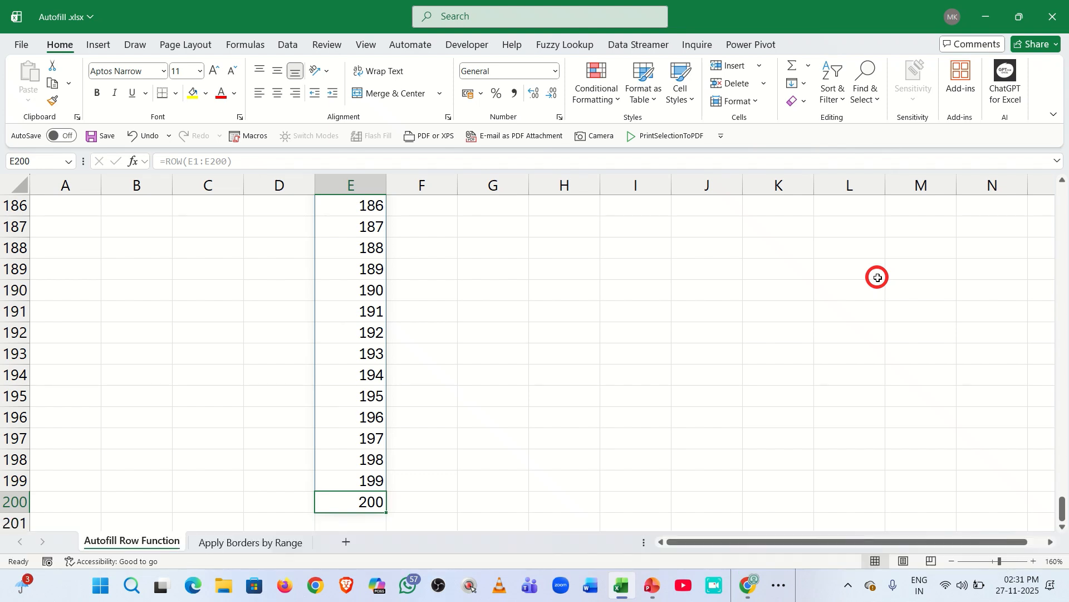
key("ctrl+Up")
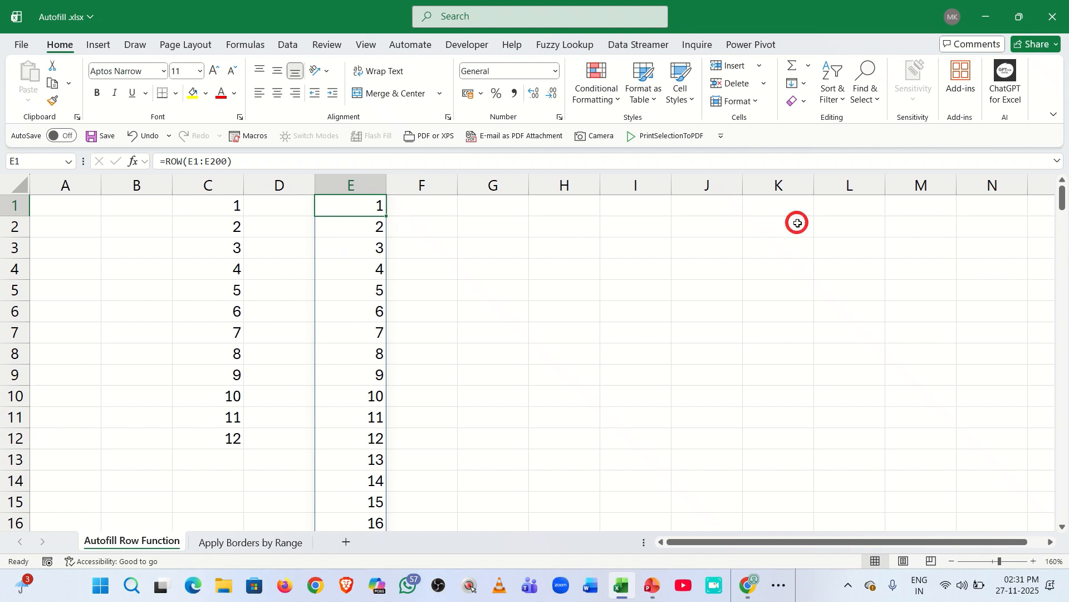
Copy the number series in E1:E200, try pasting it over itself as values only, and undo the paste
key("ctrl+shift+Down")
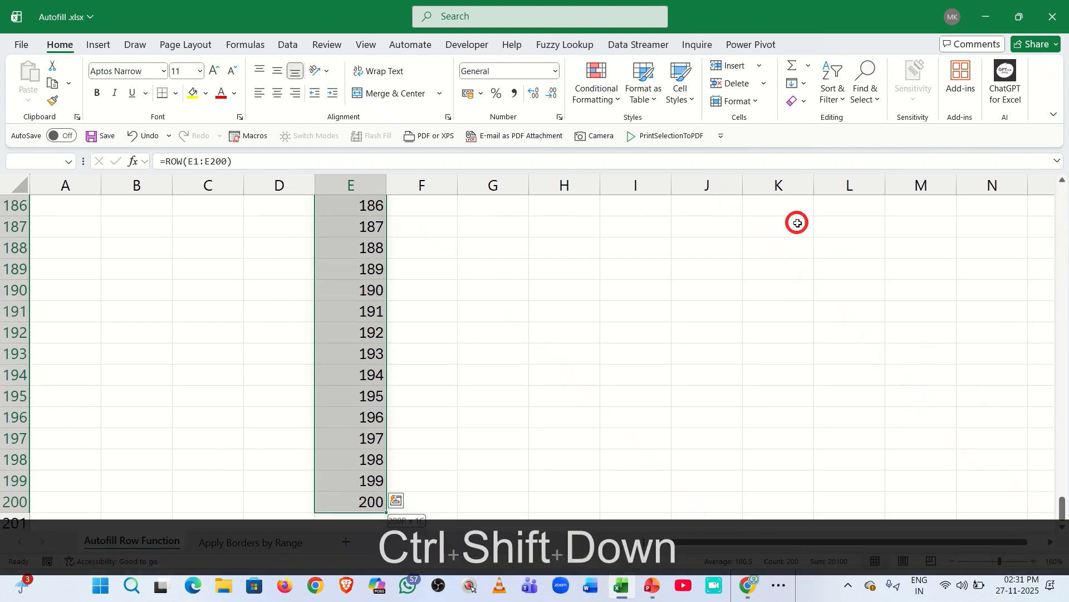
key("ctrl+c")
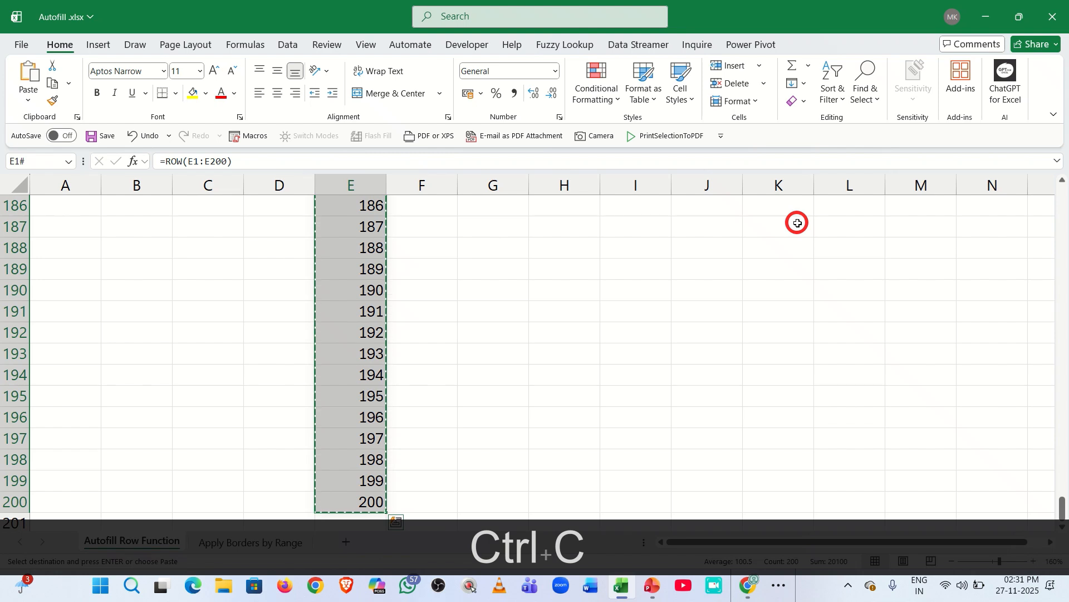
key("ctrl+shift+v")
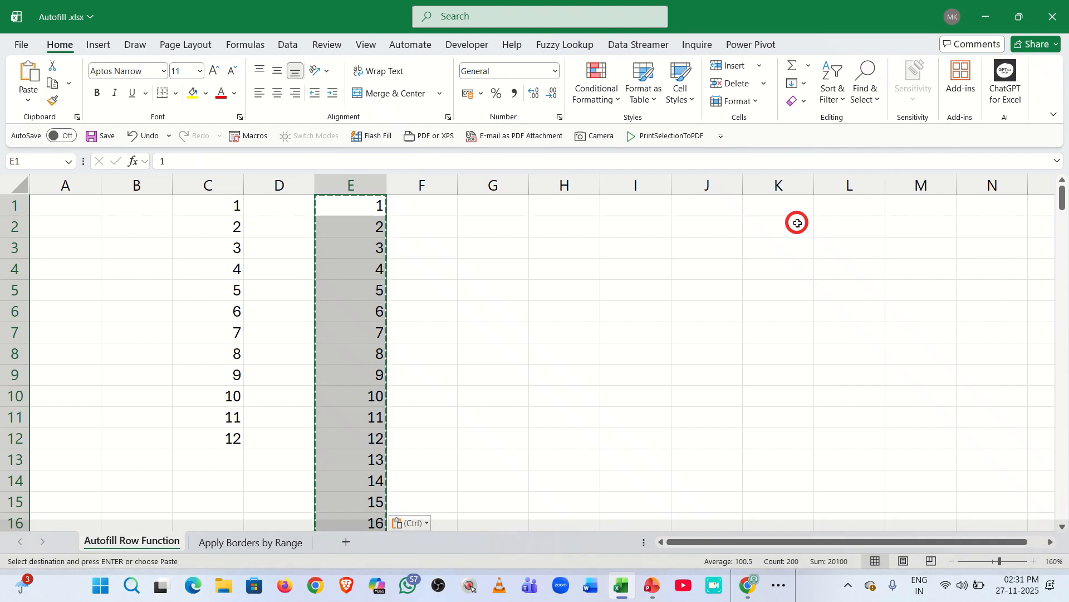
key("ctrl+z")
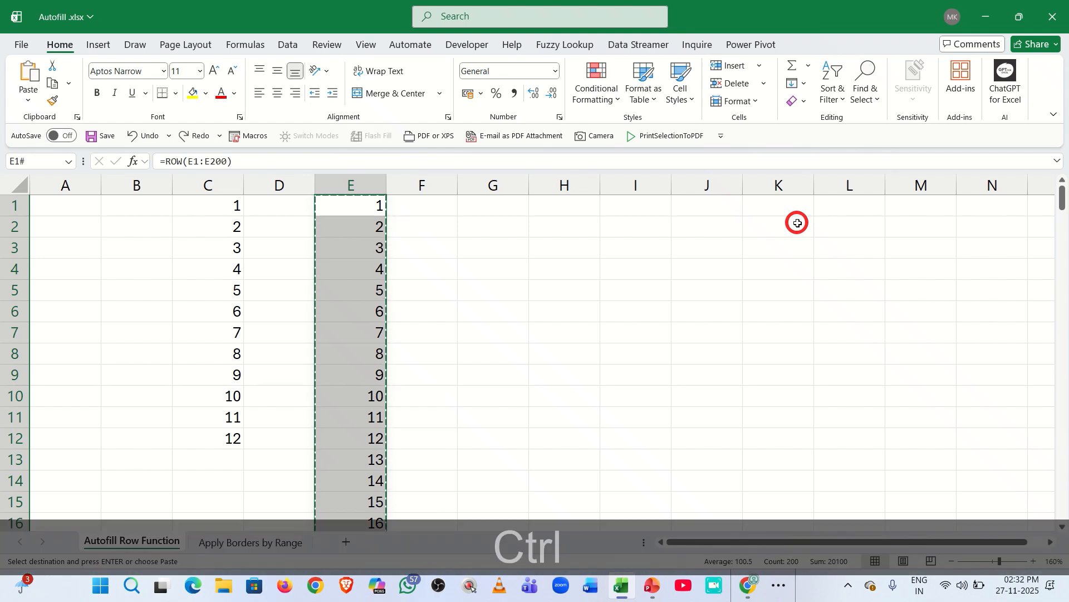
Convert the copied ROW series in E1:E200 to static numbers using Paste Special Values, and check cells E4 and E1
key("ctrl+alt+v")
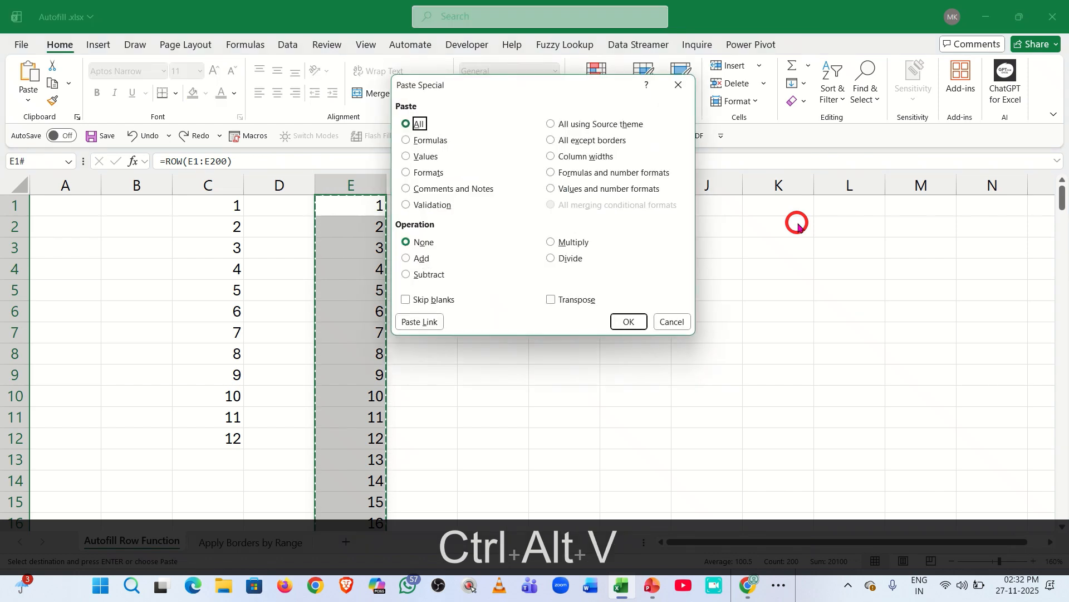
key("v")
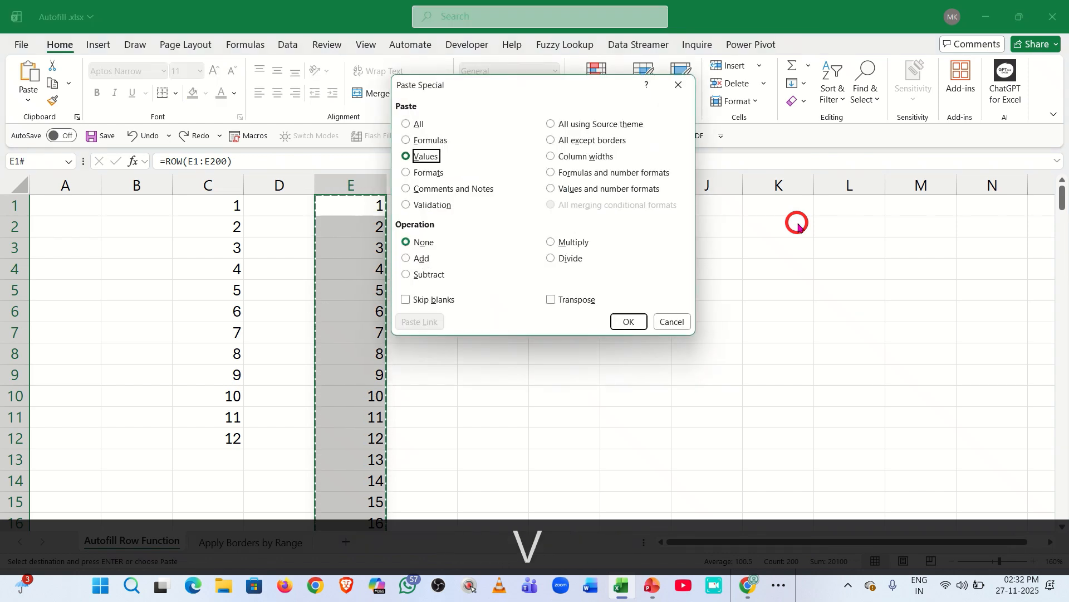
key("Return")
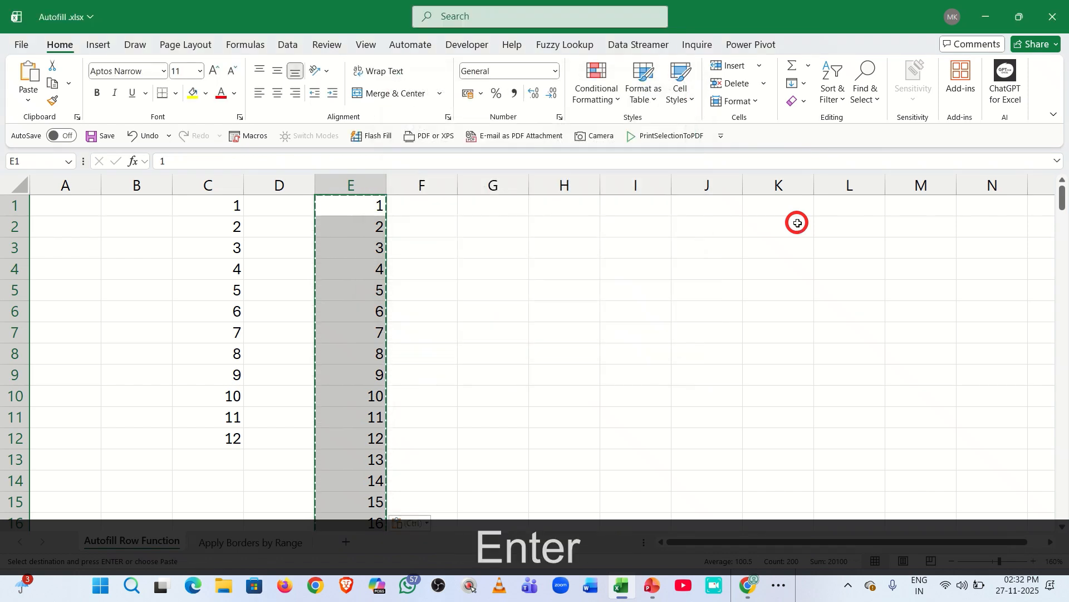
key("Escape")
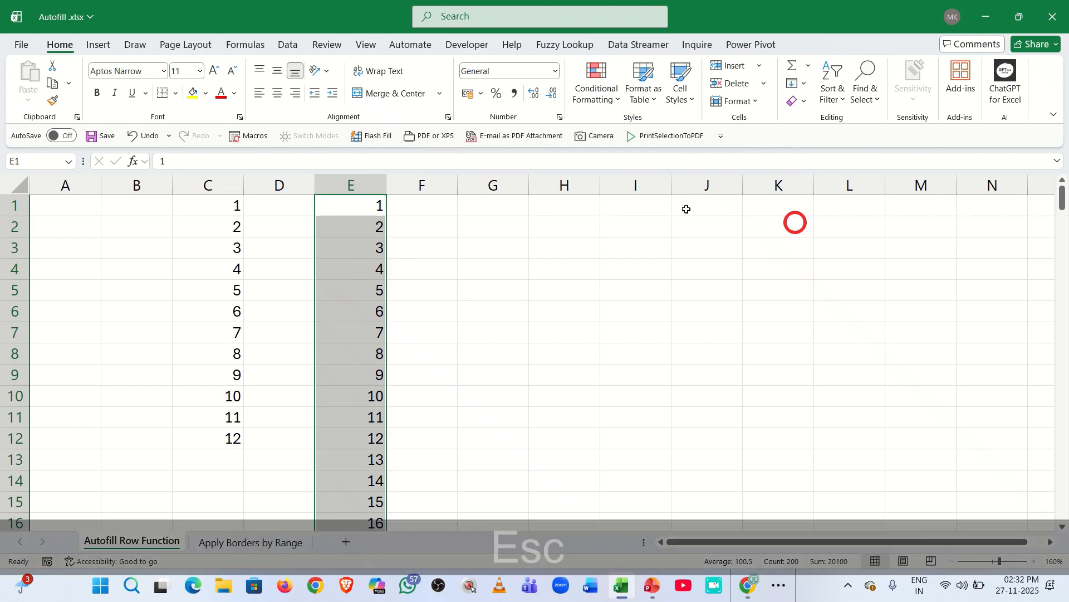
left_click(360, 270)
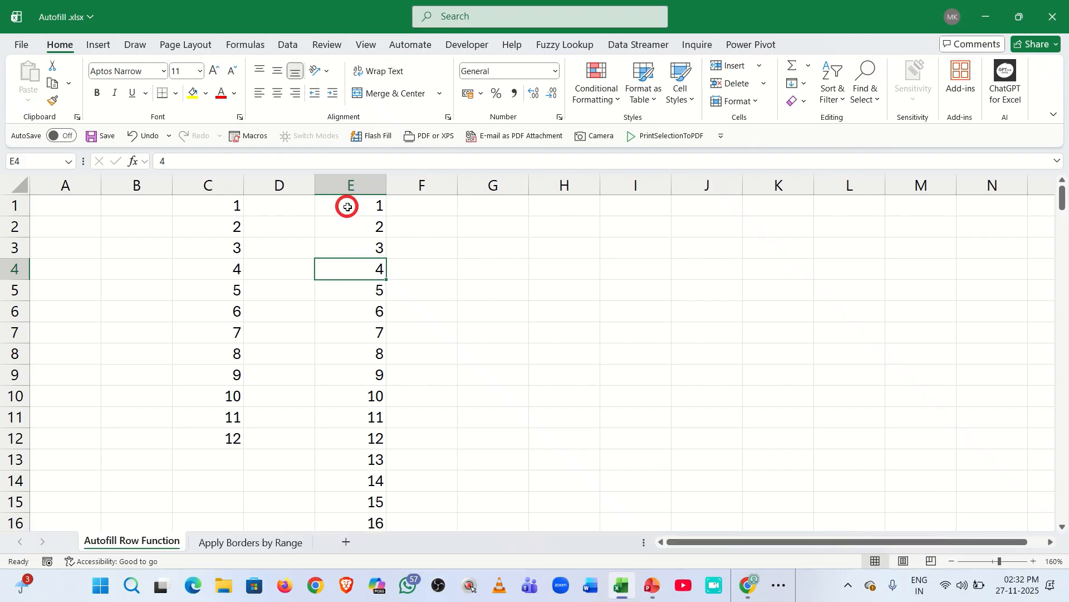
left_click(348, 207)
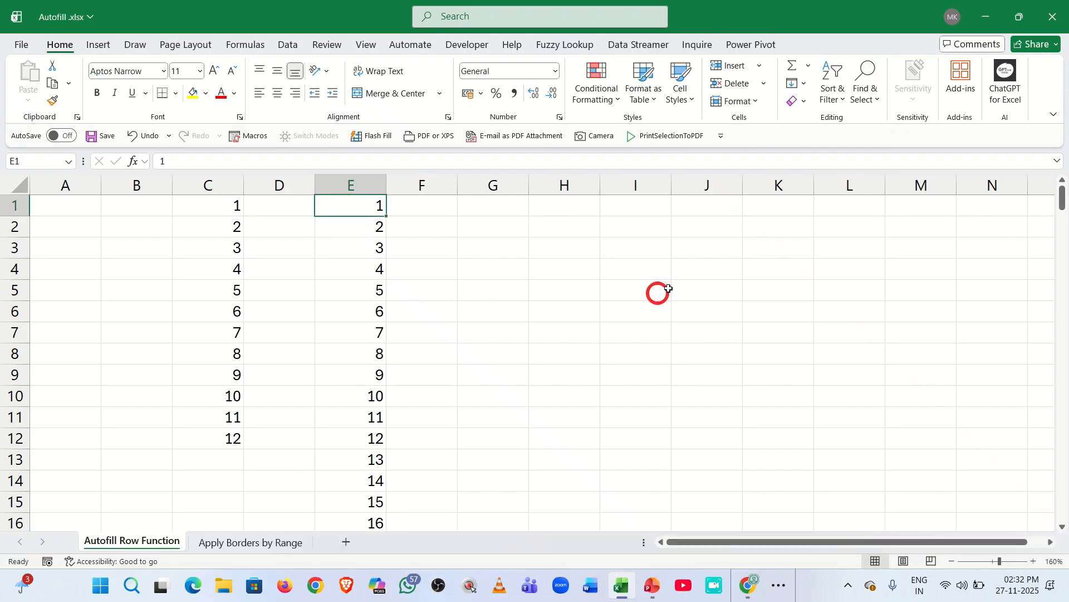
Switch to the Apply Borders by Range sheet, extend the selection from A1 using the reference b1:b2000, and return to A1
left_click(219, 541)
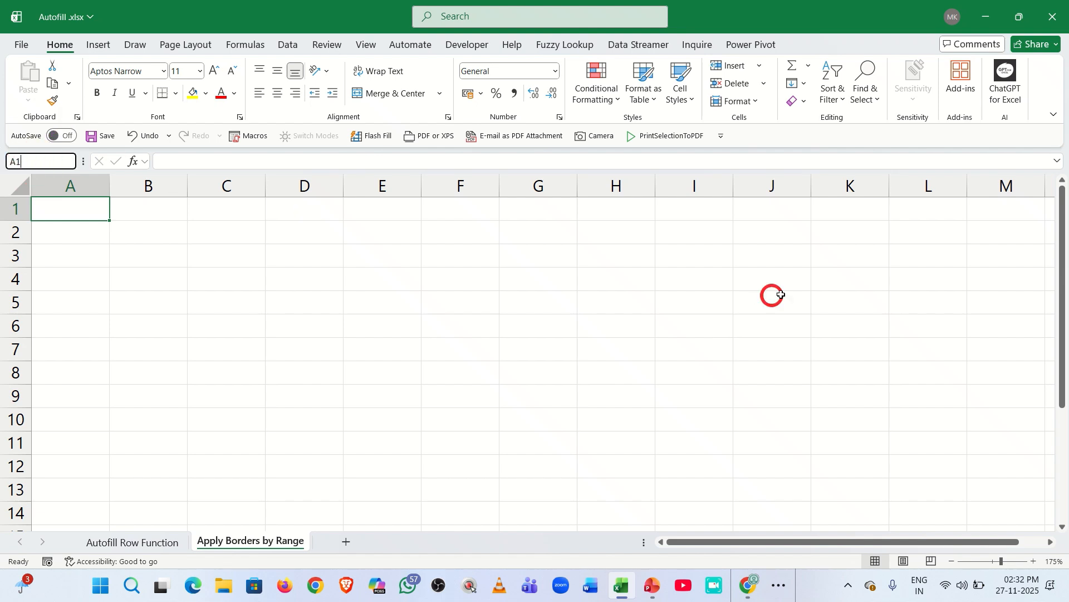
key("BackSpace")
key("BackSpace")
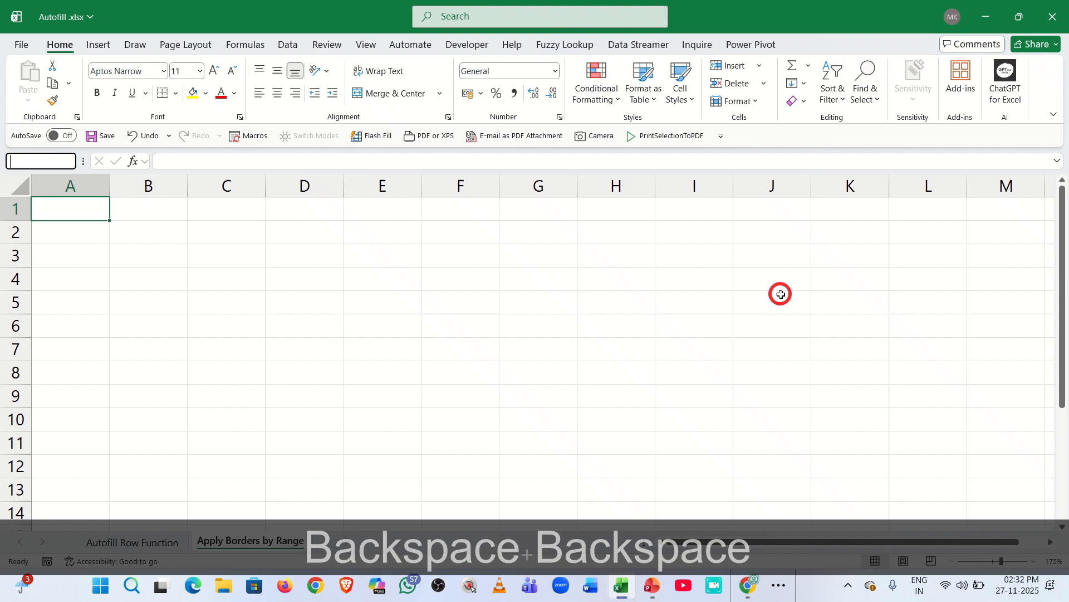
type("b1")
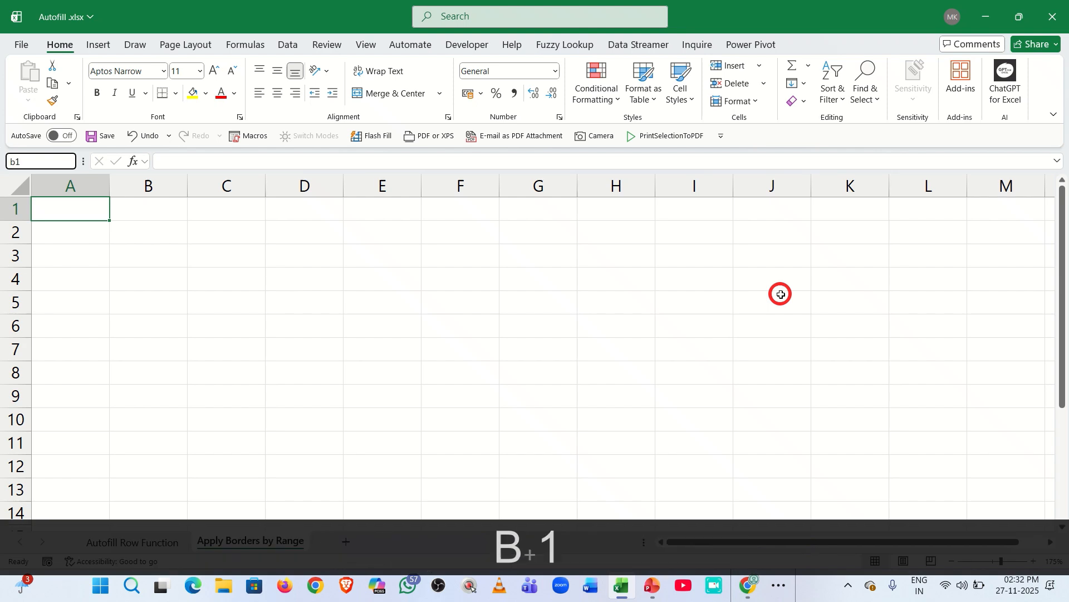
type(":")
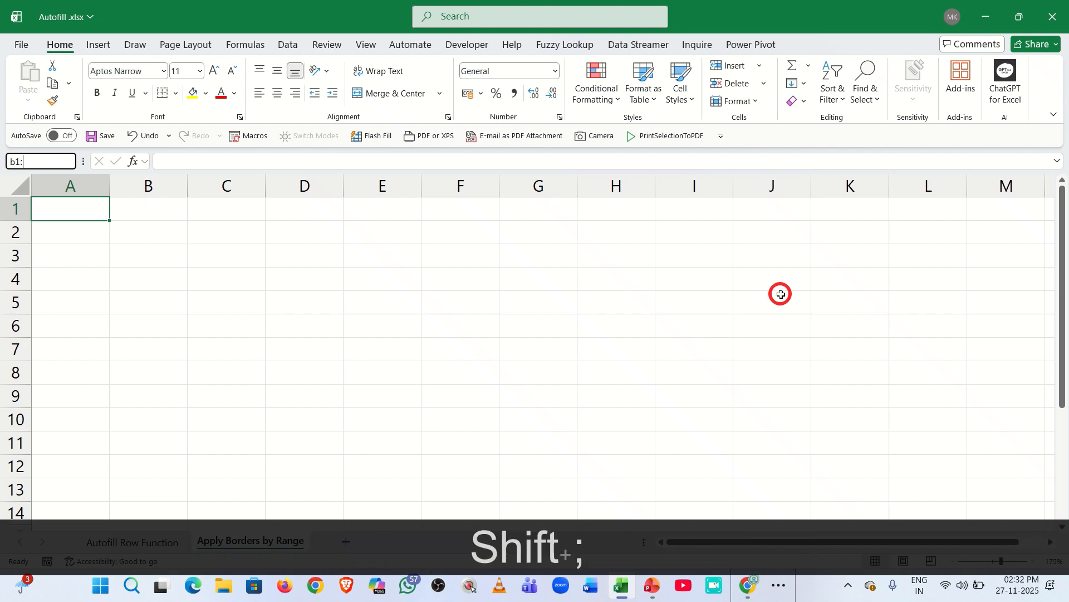
type("b")
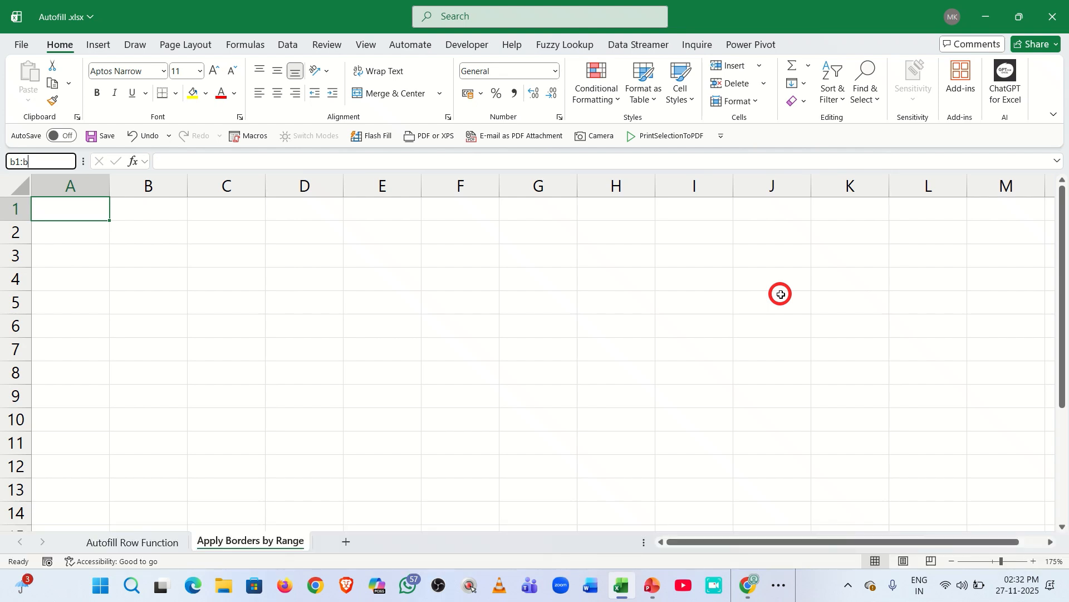
type("2000")
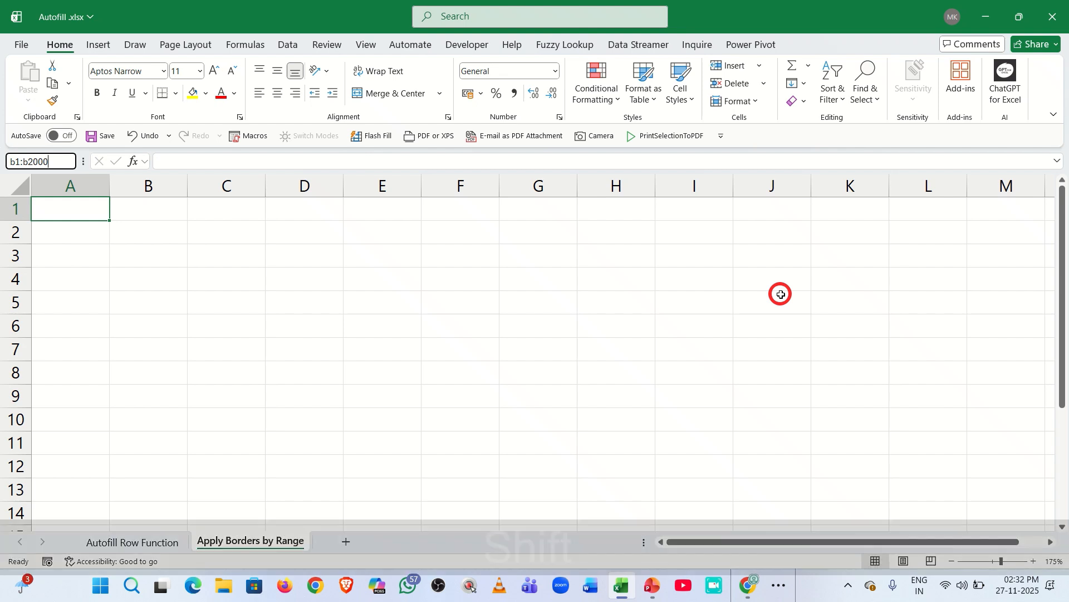
key("shift+Return")
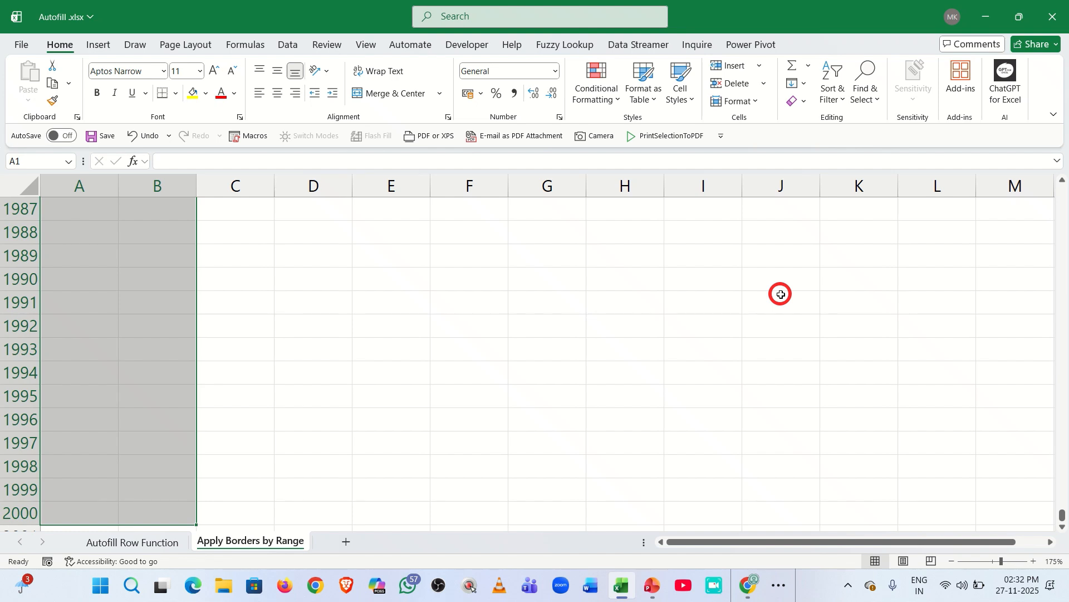
key("End")
key("Up")
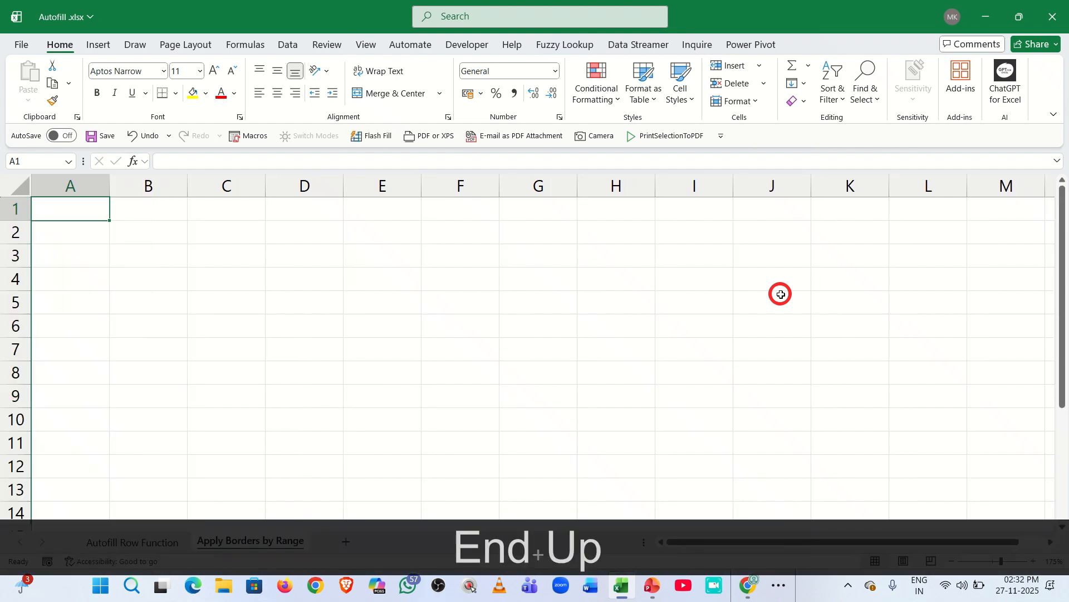
Select the range C1:C1000 by extending its reference from cell C1, and return to C1
left_click(163, 215)
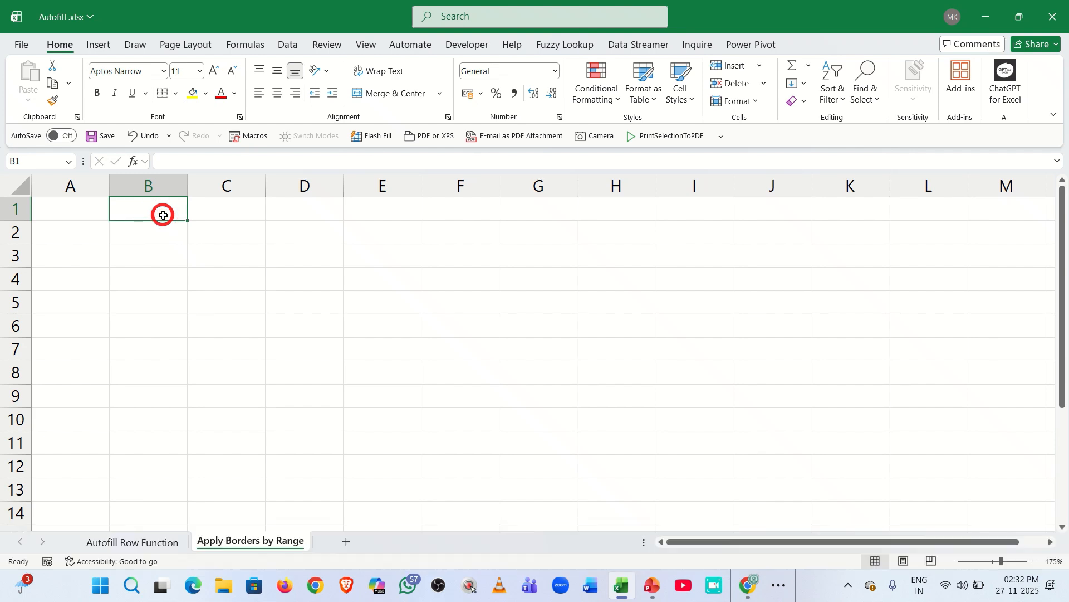
left_click(227, 212)
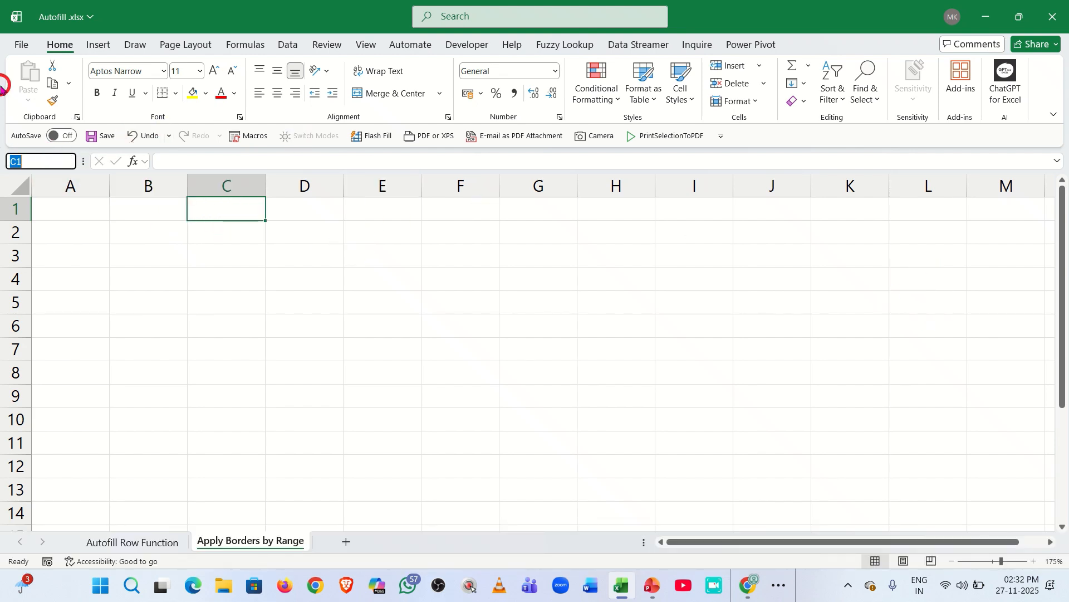
left_click(26, 156)
left_click(26, 158)
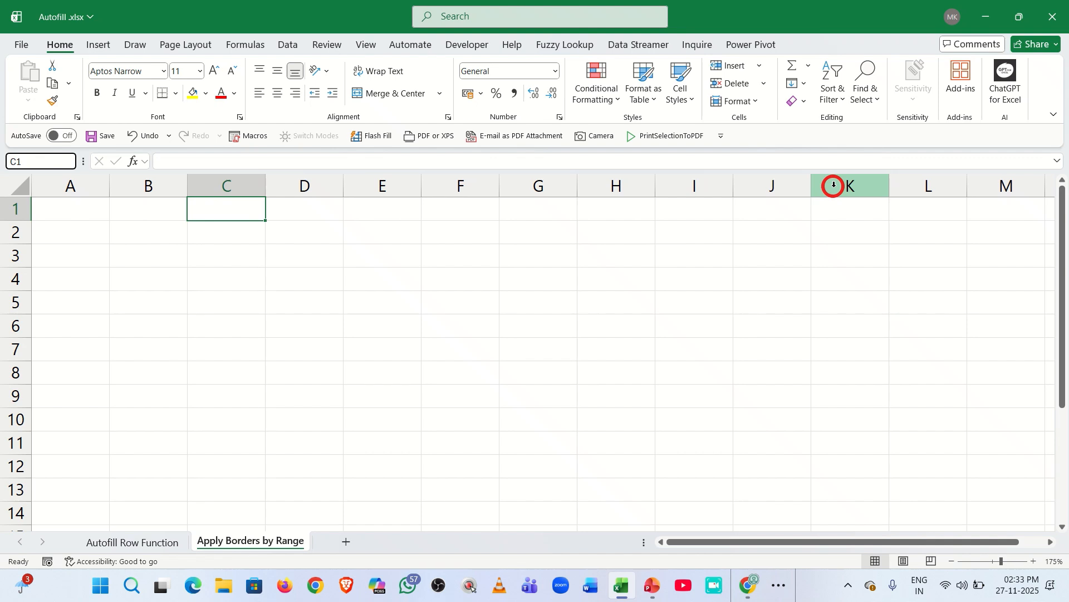
type(":")
type("c")
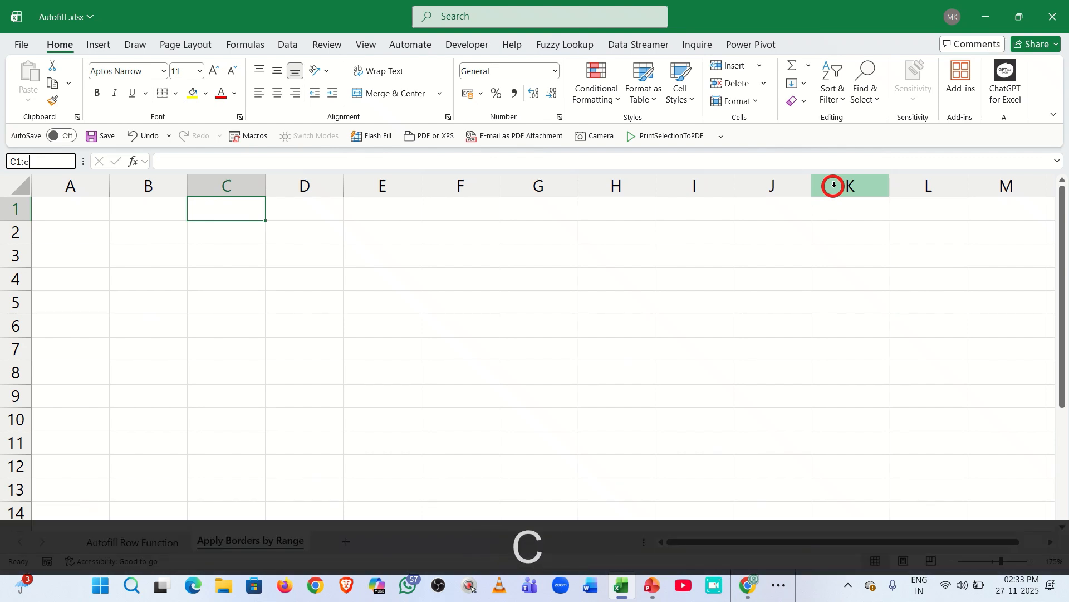
type("1000")
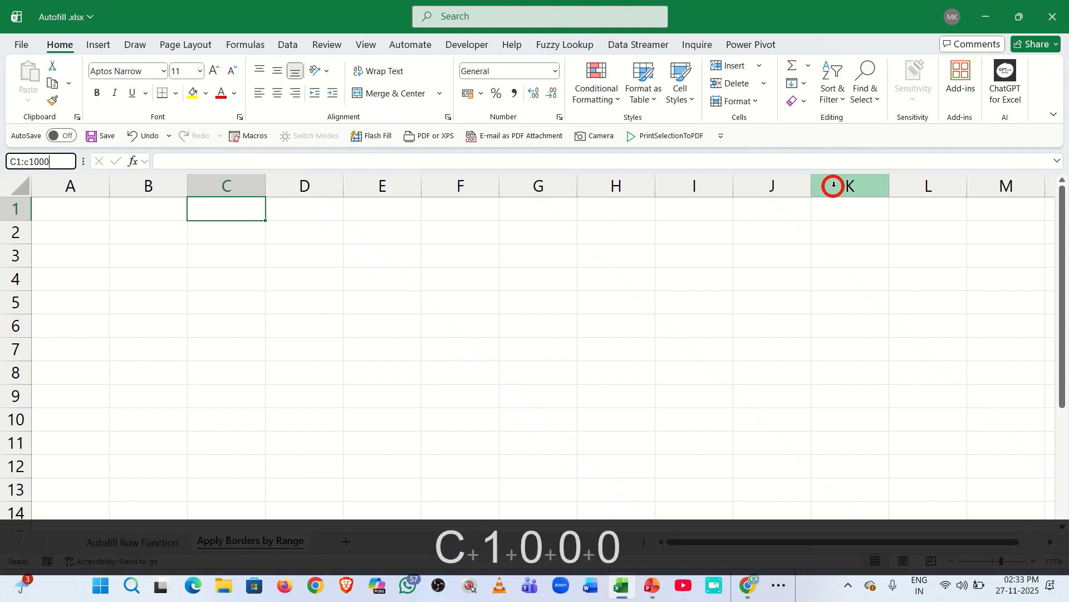
key("shift+Return")
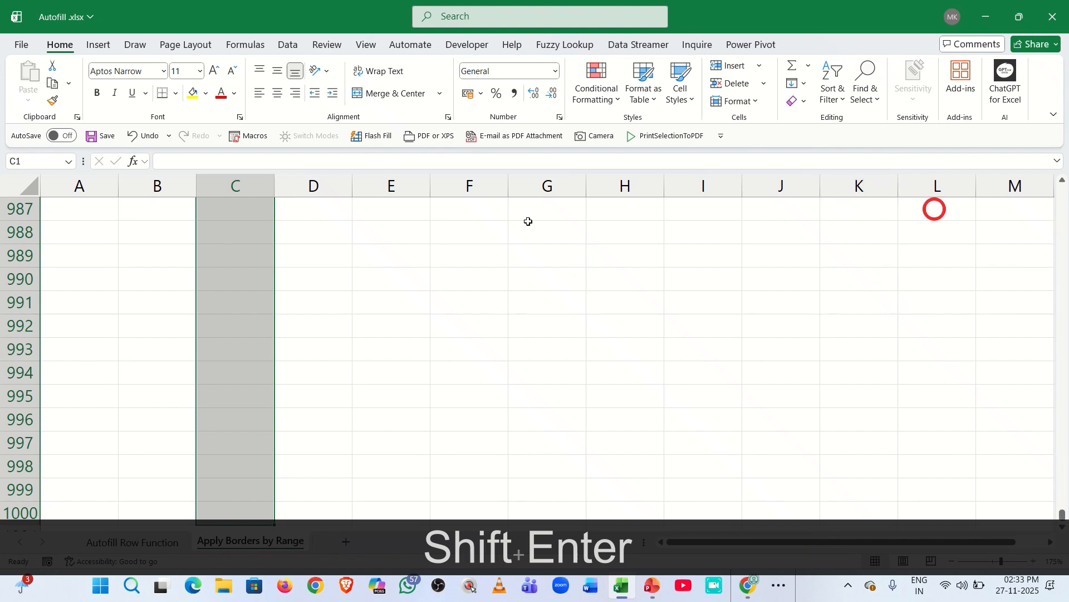
key("End")
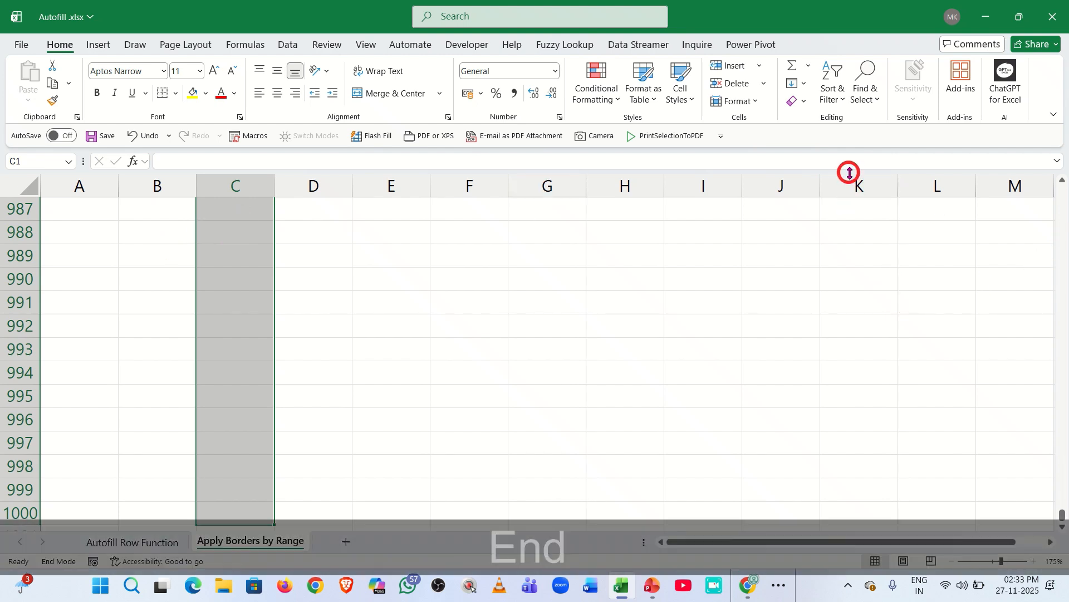
key("Up")
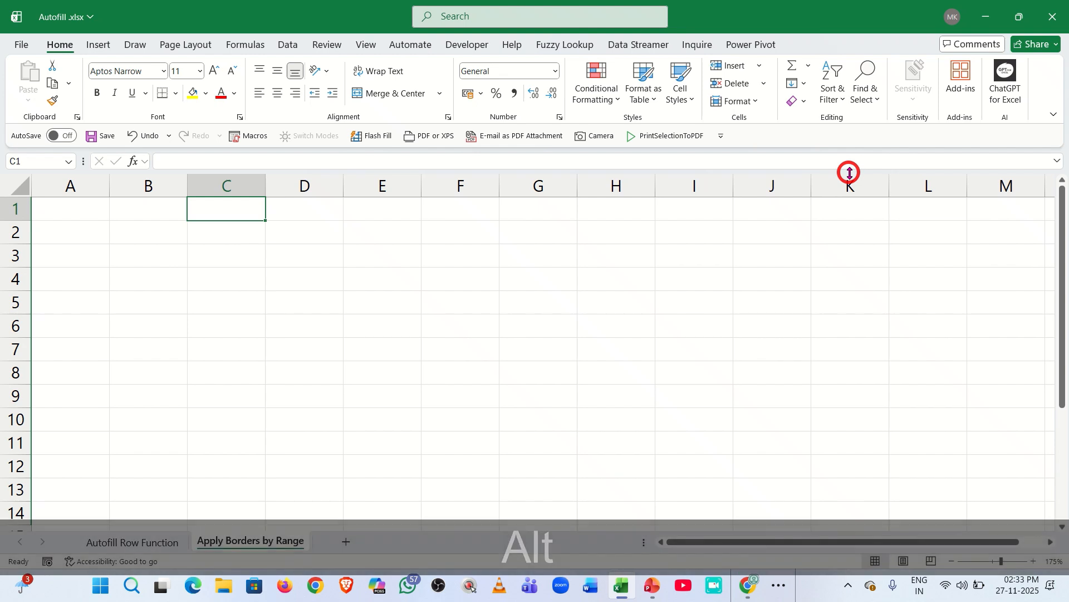
Select the range C1:G1000 by its reference and apply All Borders to it
key("alt+F3")
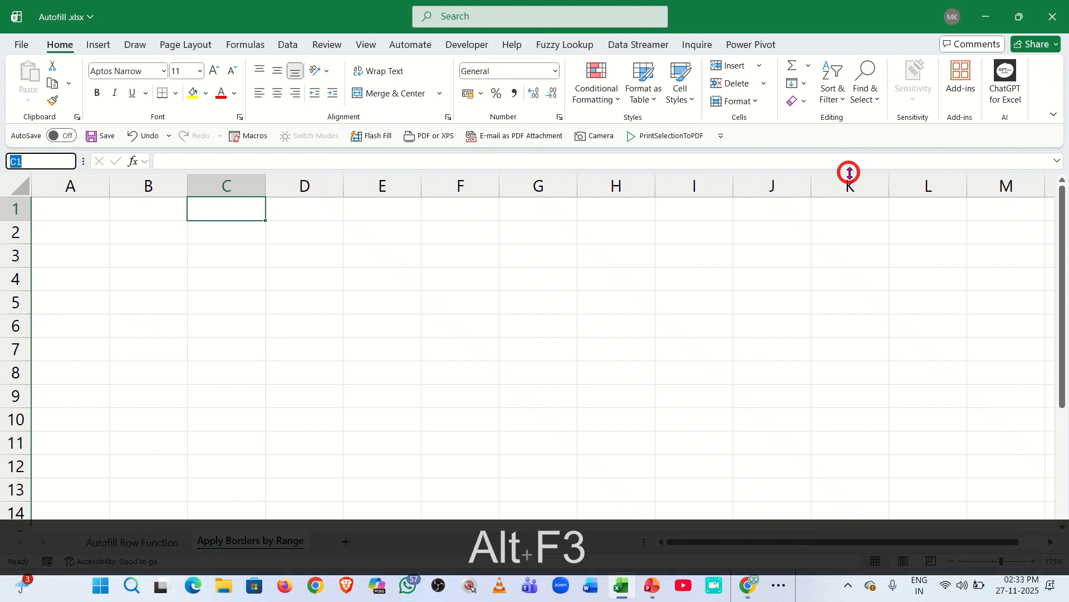
key("Right")
type(":")
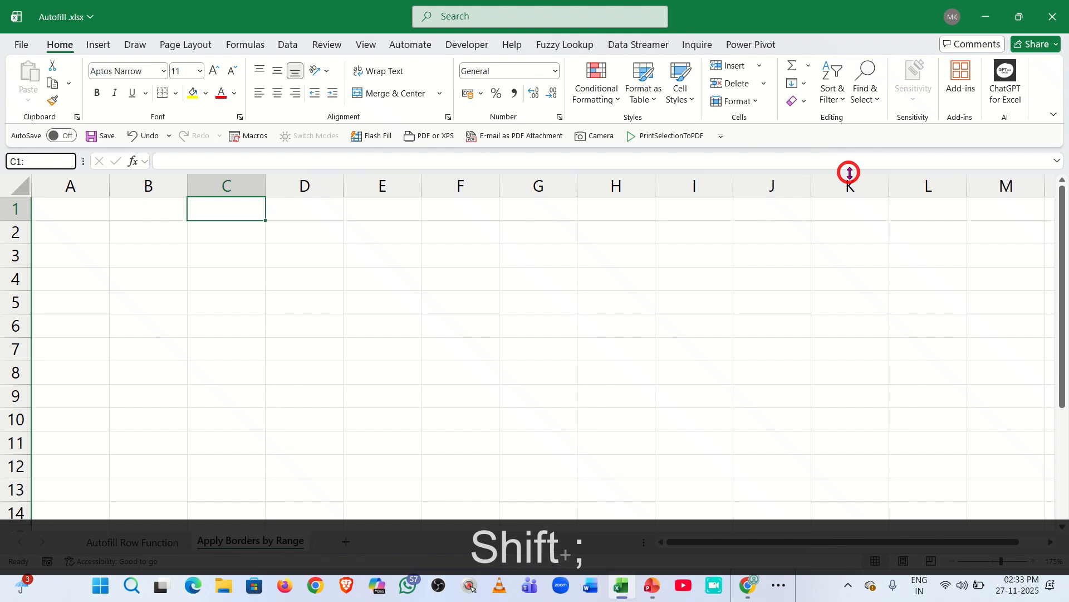
type("g1")
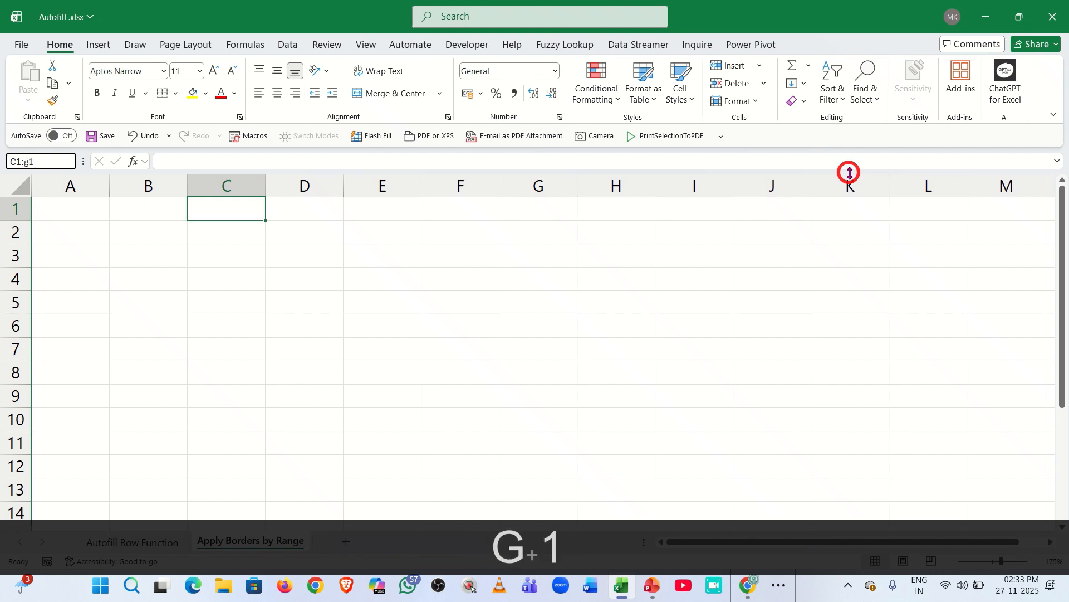
type("000")
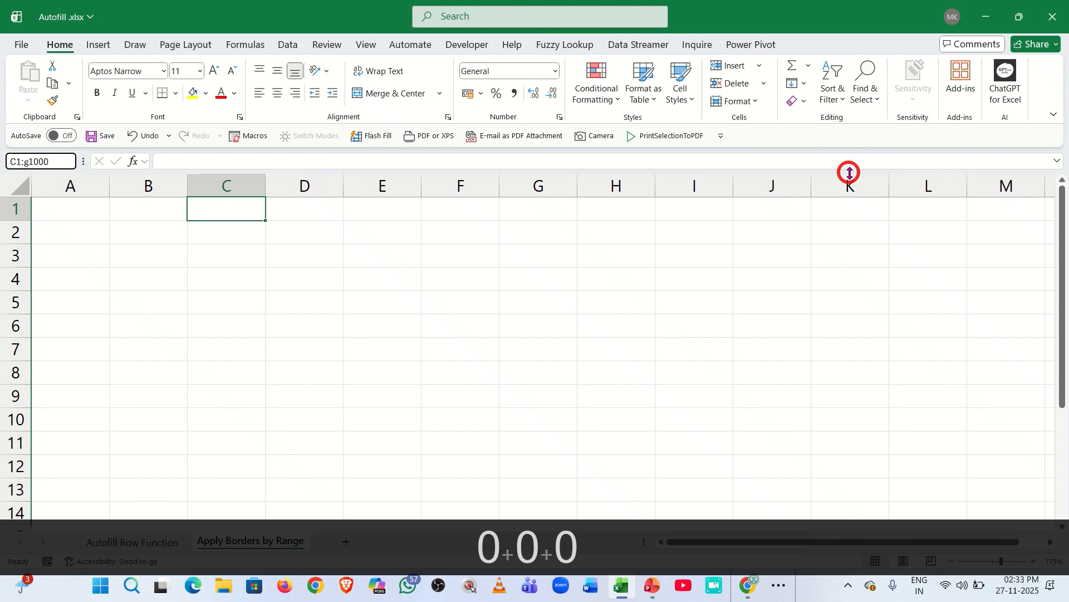
key("shift+Return")
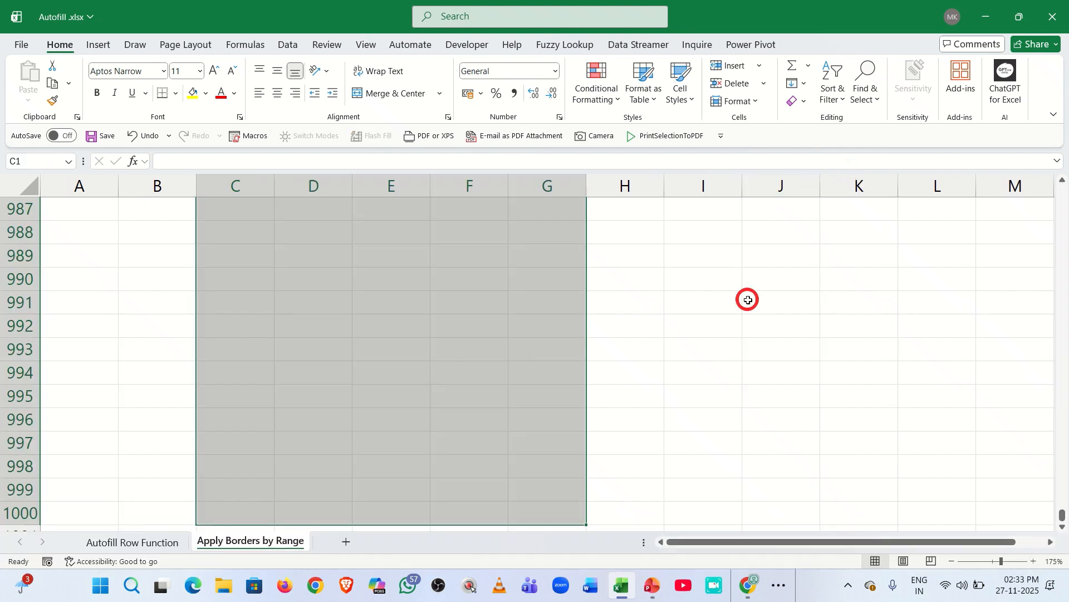
key("alt")
key("h")
key("b")
key("a")
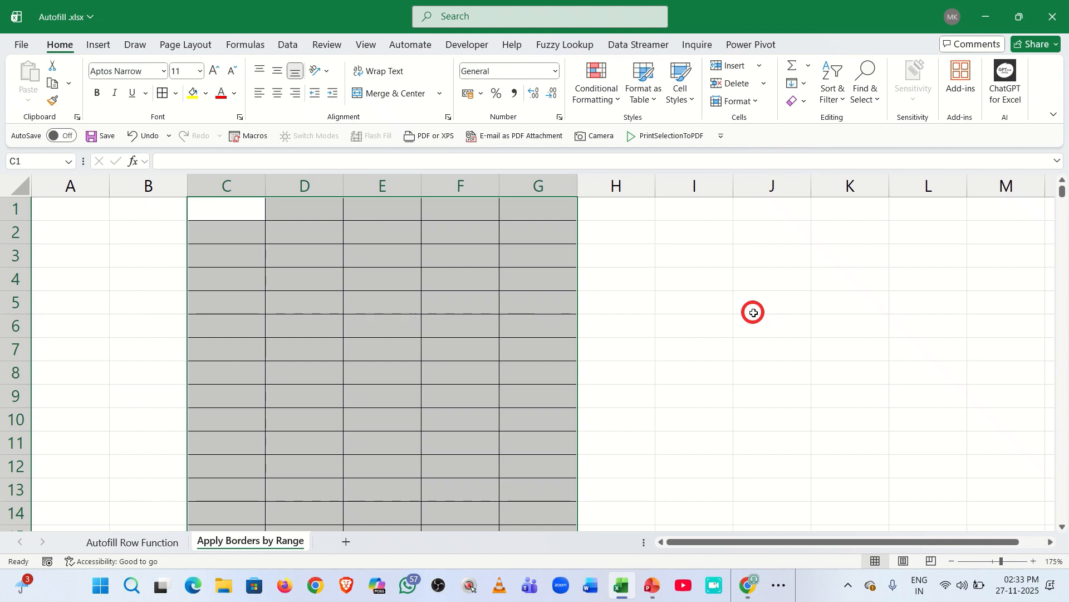
Jump from C1 to the last row of column C and return to C1
key("End")
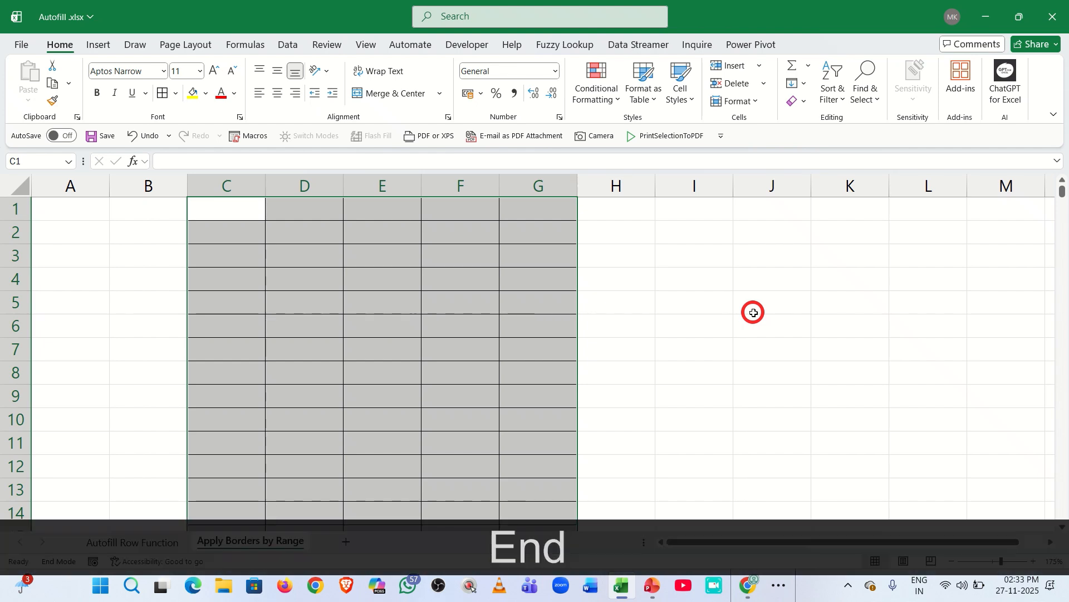
key("Down")
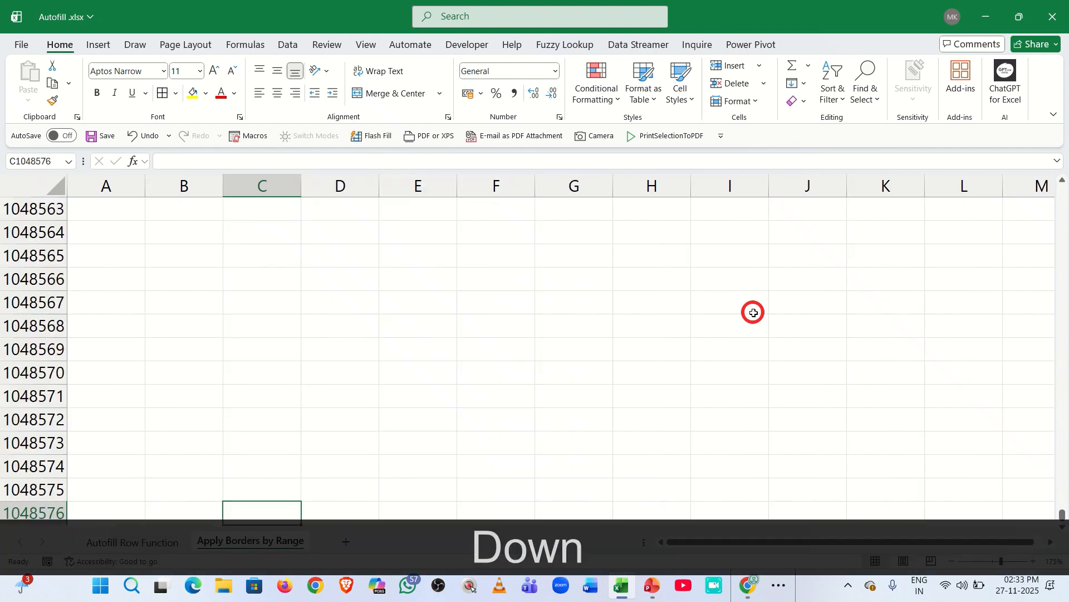
key("End")
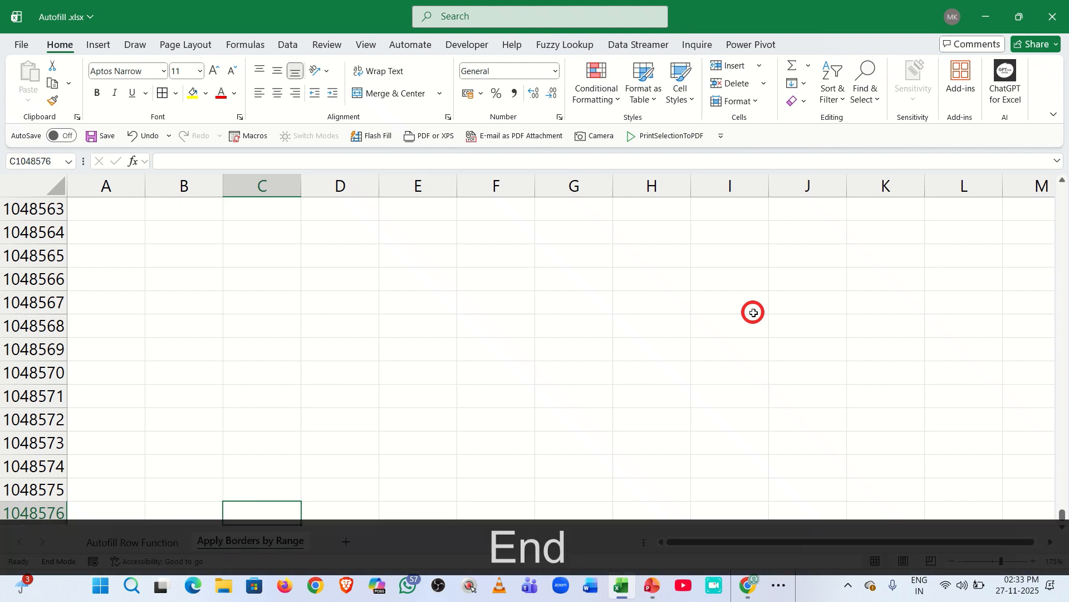
key("Up")
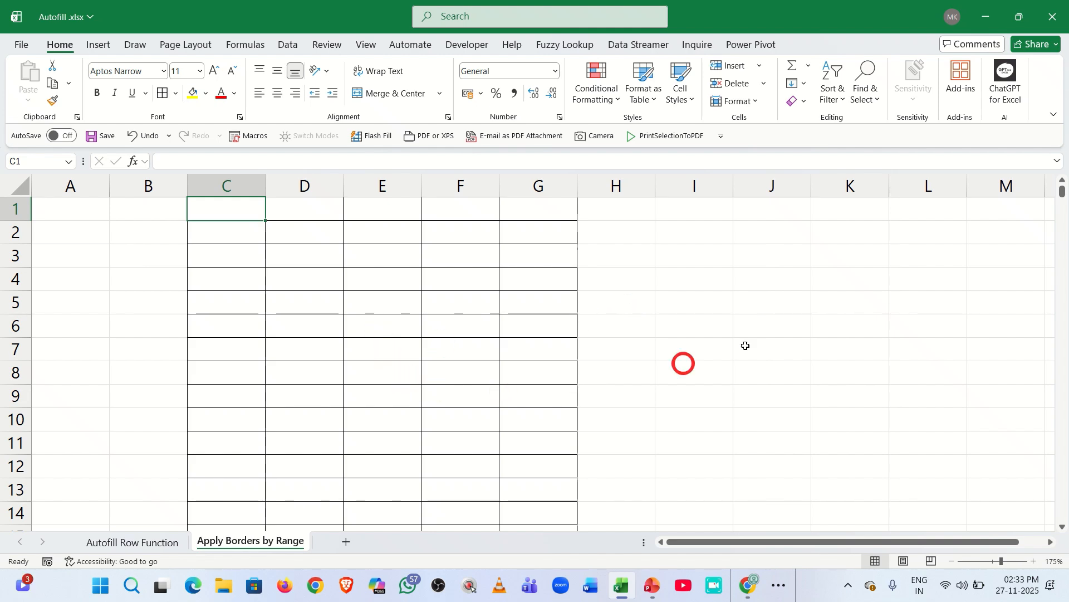
Select the range I1:M2000 by extending the reference from cell I1
left_click_drag(693, 538, 758, 536)
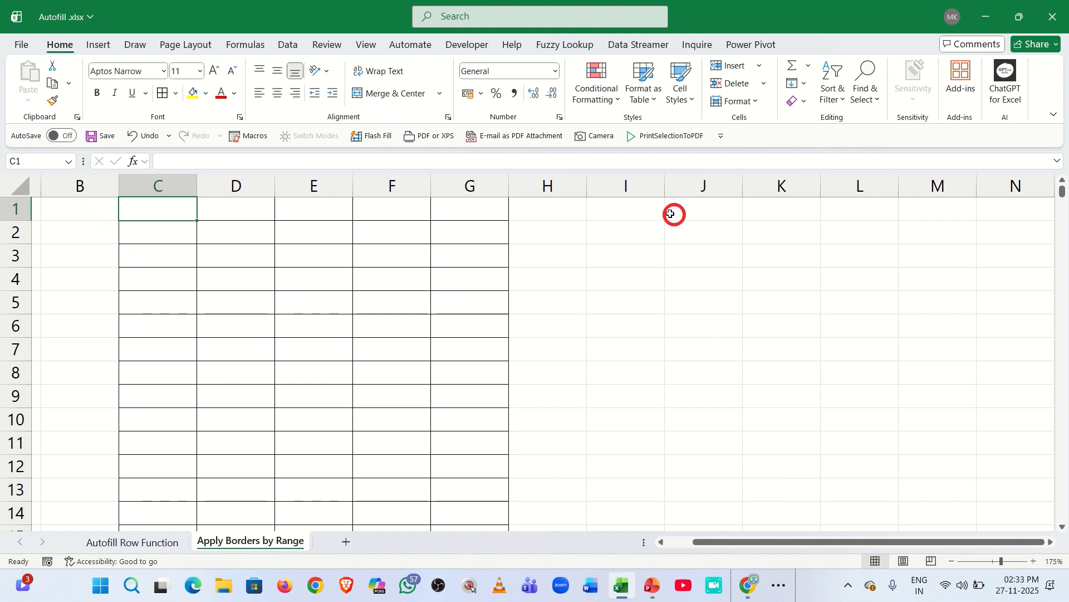
left_click(641, 215)
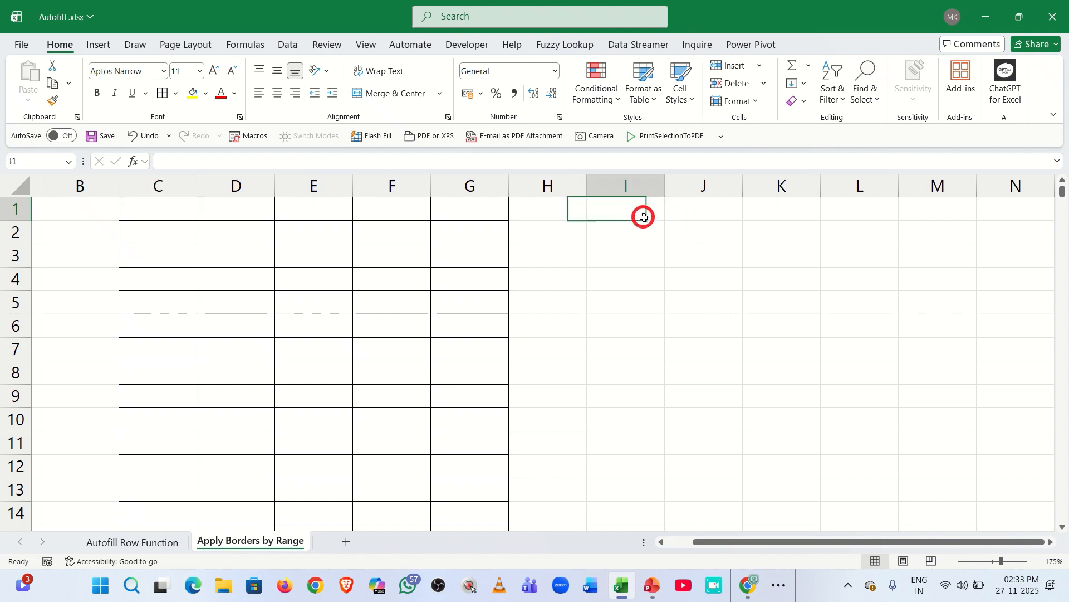
left_click(25, 161)
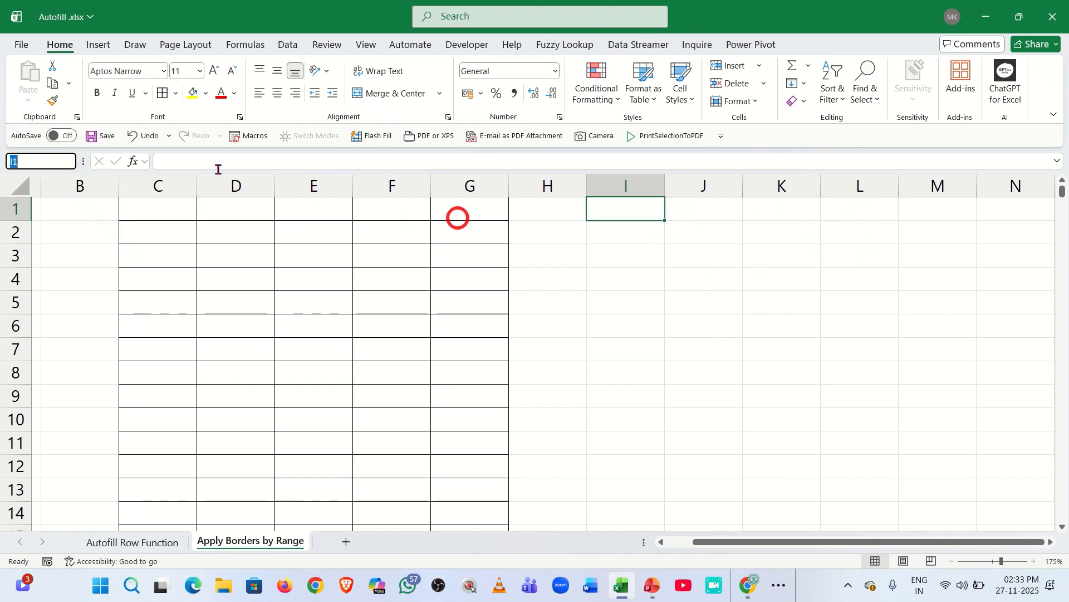
left_click(18, 161)
type(":")
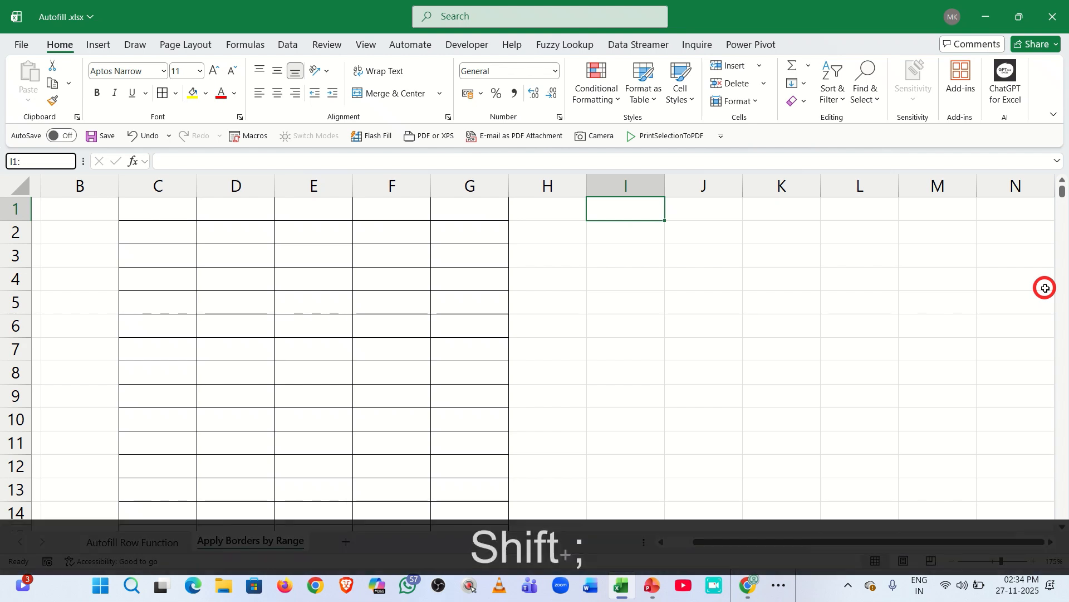
type("m2000")
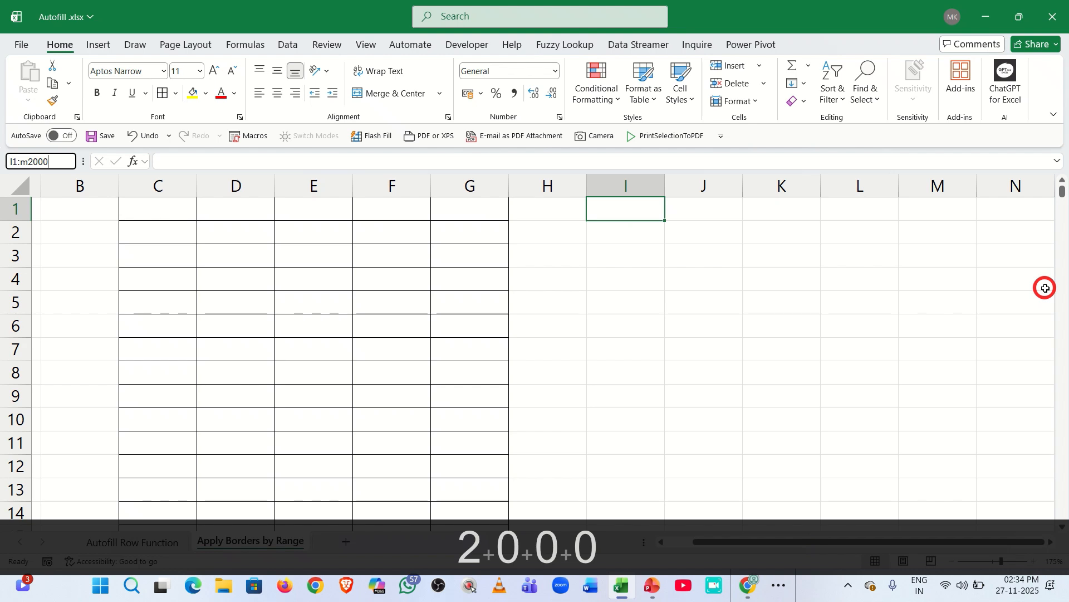
key("shift+Return")
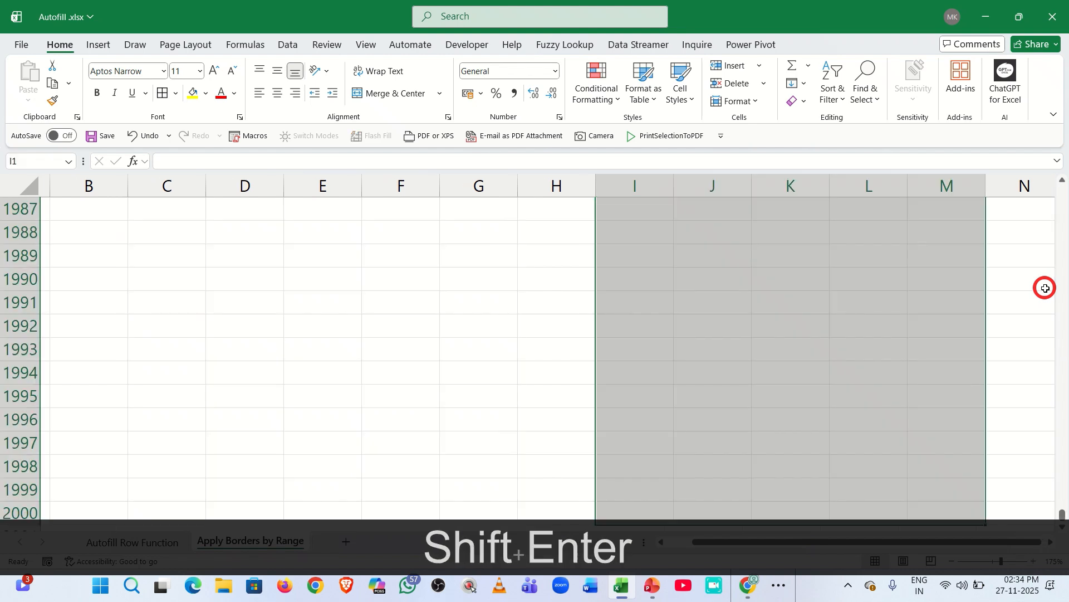
Apply All Borders to the selected range I1:M2000 and deselect it by selecting cell K4
key("alt")
key("h")
key("b")
key("a")
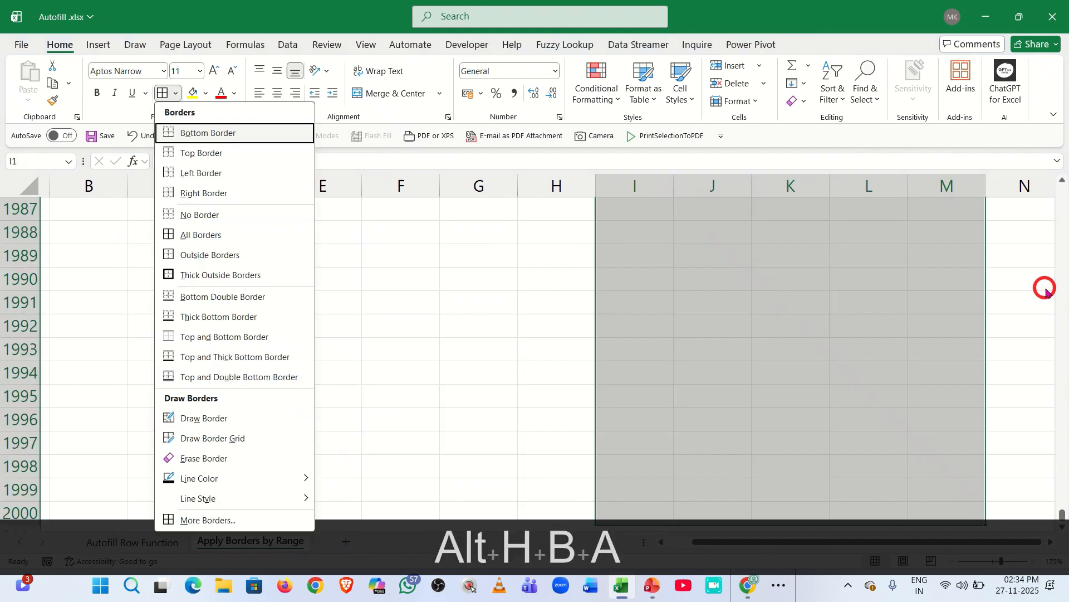
left_click(753, 283)
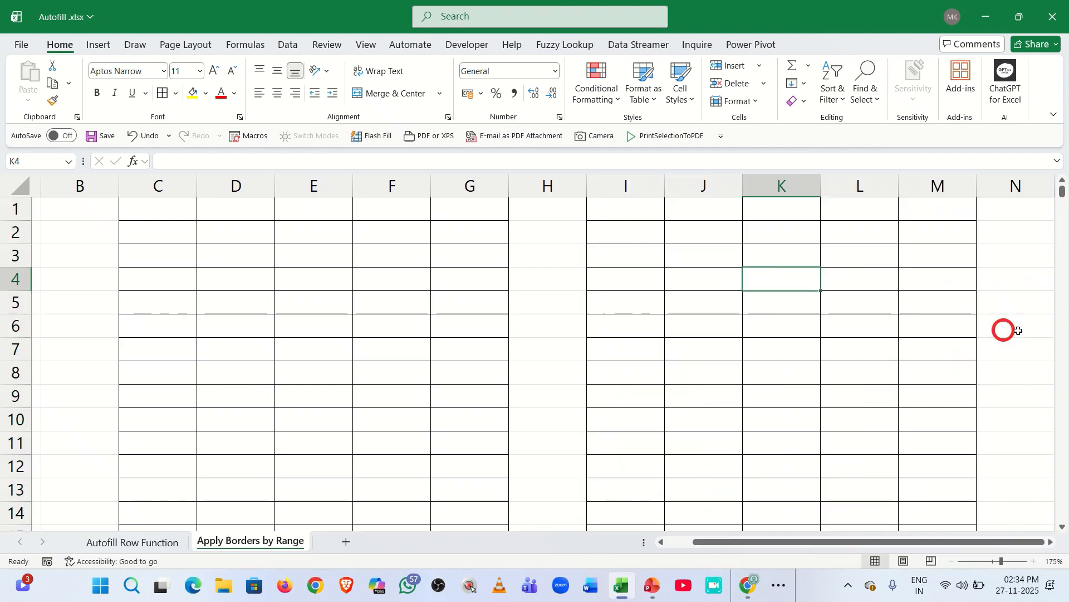